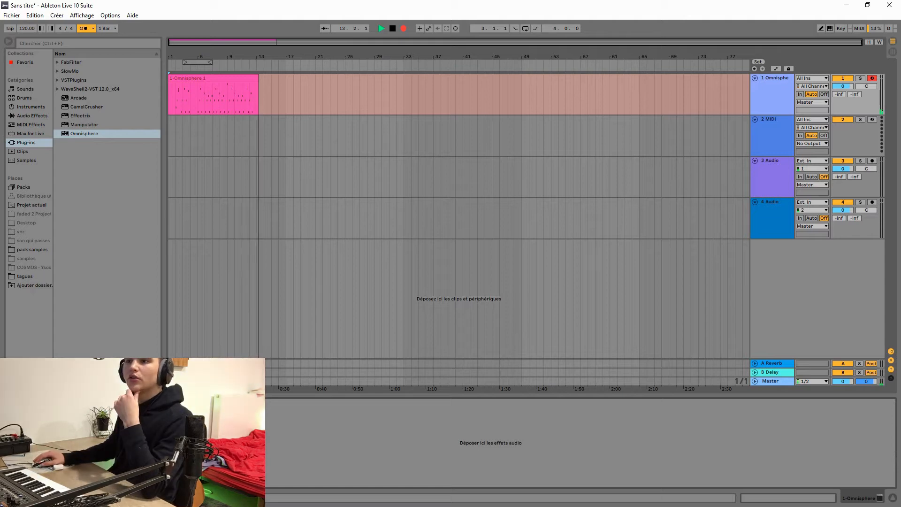
Stop playback, trim the recorded Omnisphere clip to start at 5.1.1 from bar 1, and open its notes.
{"action": "key", "text": "space"}
{"action": "mouse_move", "coordinate": [169, 78]}
{"action": "left_mouse_down"}
{"action": "mouse_move", "coordinate": [199, 78]}
{"action": "mouse_move", "coordinate": [184, 79]}
{"action": "left_mouse_up"}
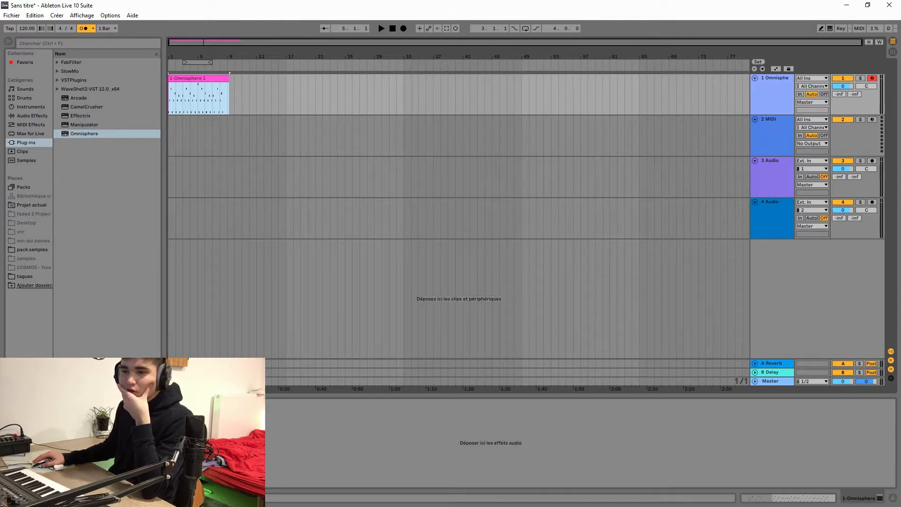
{"action": "double_click", "coordinate": [184, 78]}
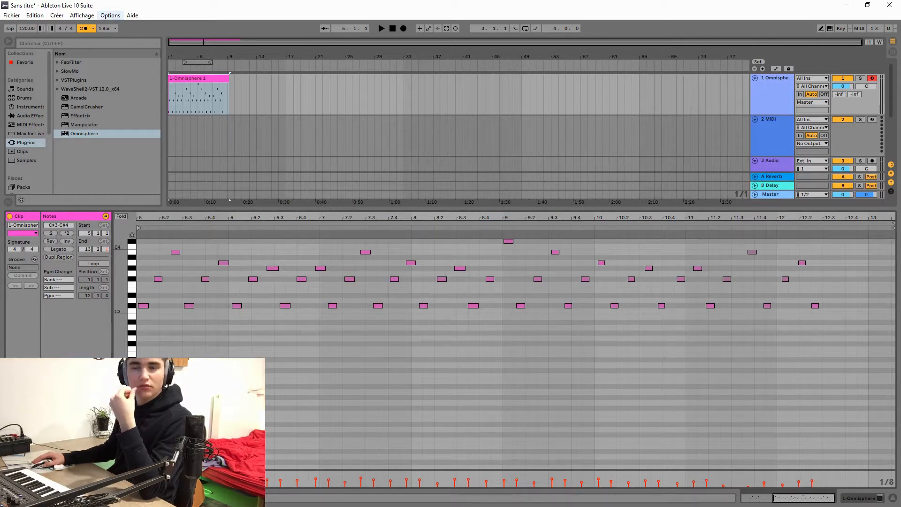
Examine the available record quantization options for incoming MIDI notes.
{"action": "left_click", "coordinate": [111, 15]}
{"action": "mouse_move", "coordinate": [35, 15]}
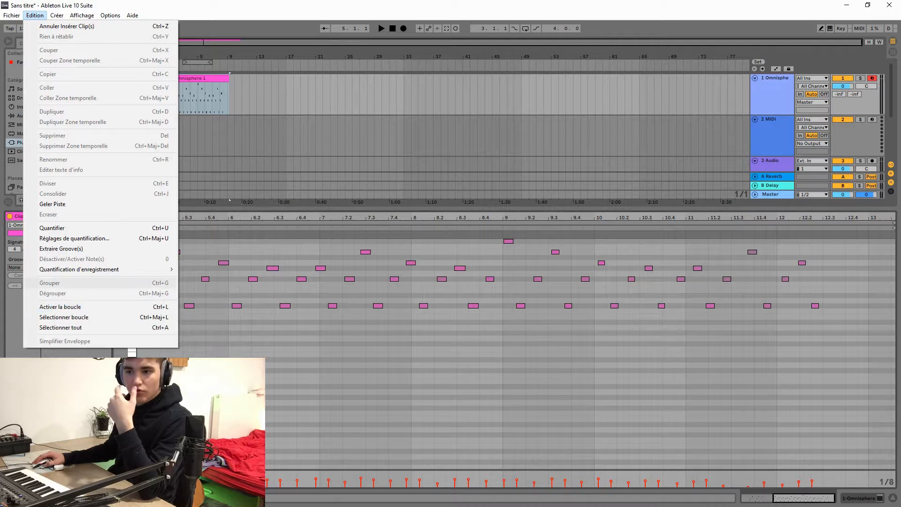
{"action": "mouse_move", "coordinate": [94, 269]}
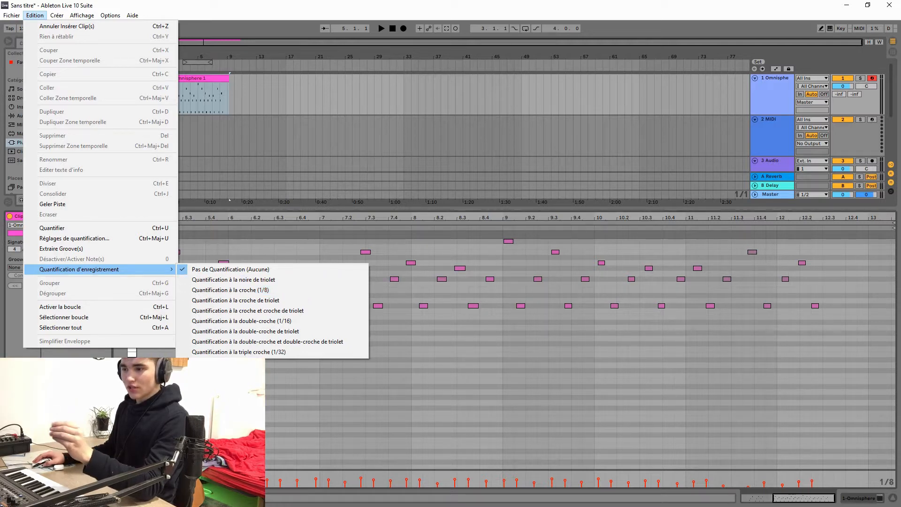
{"action": "double_click", "coordinate": [542, 290]}
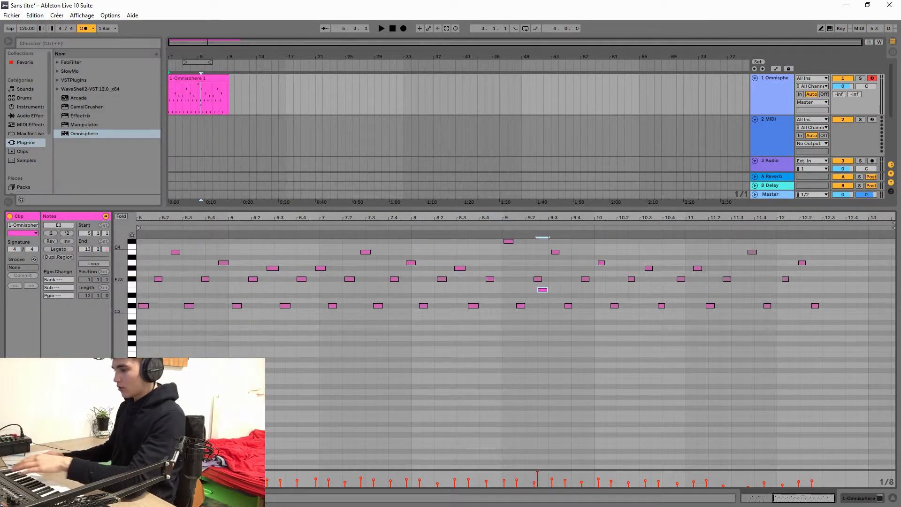
{"action": "key", "text": "Delete"}
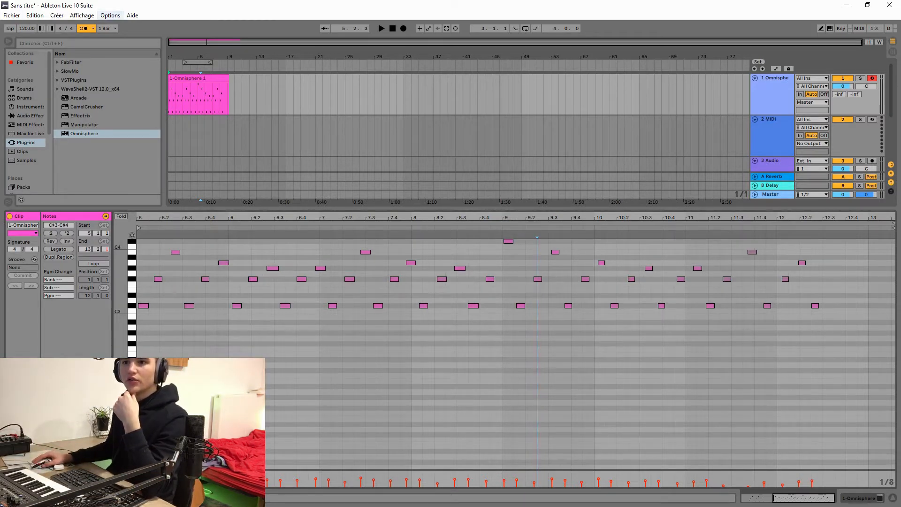
{"action": "left_click", "coordinate": [34, 15]}
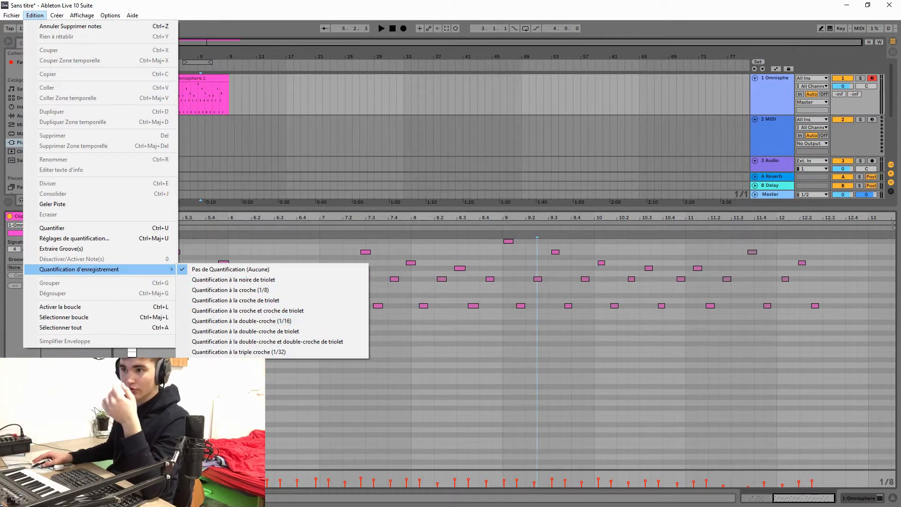
{"action": "left_click", "coordinate": [374, 136]}
Quantize all the notes of the first four-bar Omnisphere clip.
{"action": "left_click", "coordinate": [197, 79]}
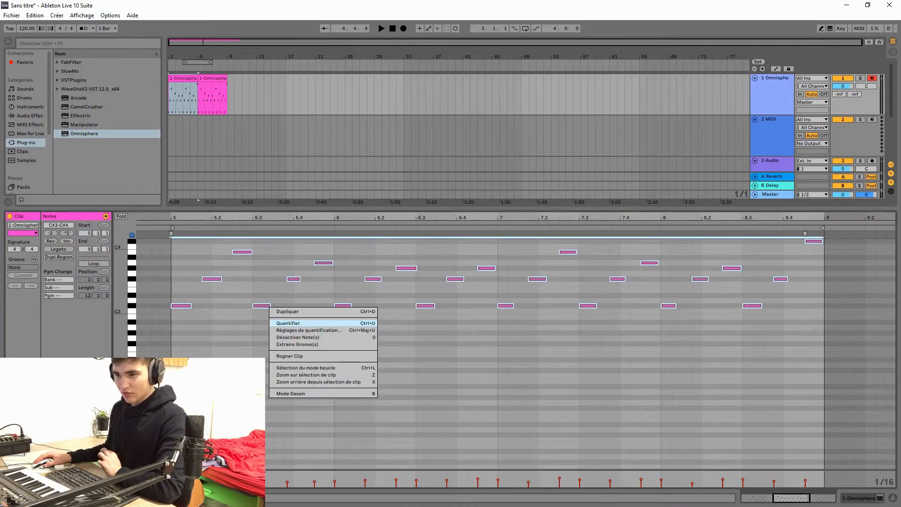
{"action": "left_click", "coordinate": [289, 323]}
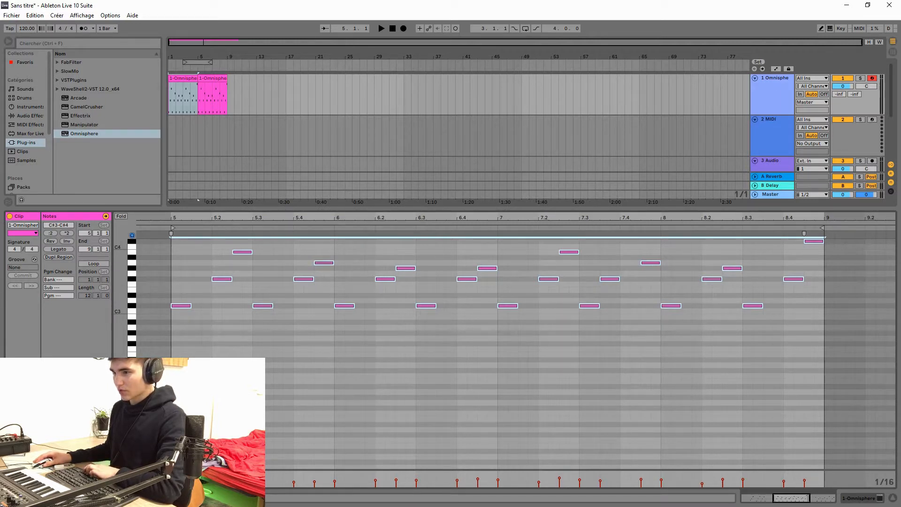
Shift the F#3 note near 7.4 one sixteenth later and the ones near 8.2 and 8.4 one sixteenth earlier.
{"action": "left_click", "coordinate": [610, 278]}
{"action": "key", "text": "Right"}
{"action": "key", "text": "Right"}
{"action": "key", "text": "Right"}
{"action": "key", "text": "Right"}
{"action": "key", "text": "Right"}
{"action": "key", "text": "Right"}
{"action": "key", "text": "Right"}
{"action": "key", "text": "Right"}
{"action": "key", "text": "Right"}
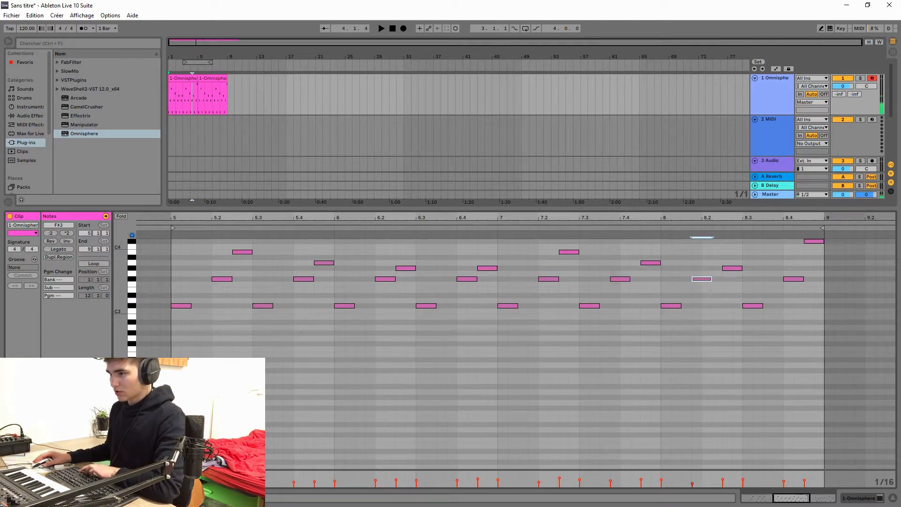
{"action": "key", "text": "Right"}
{"action": "key", "text": "Right"}
{"action": "key", "text": "Right"}
{"action": "key", "text": "Right"}
{"action": "key", "text": "Right"}
{"action": "key", "text": "Right"}
{"action": "key", "text": "Right"}
{"action": "key", "text": "Right"}
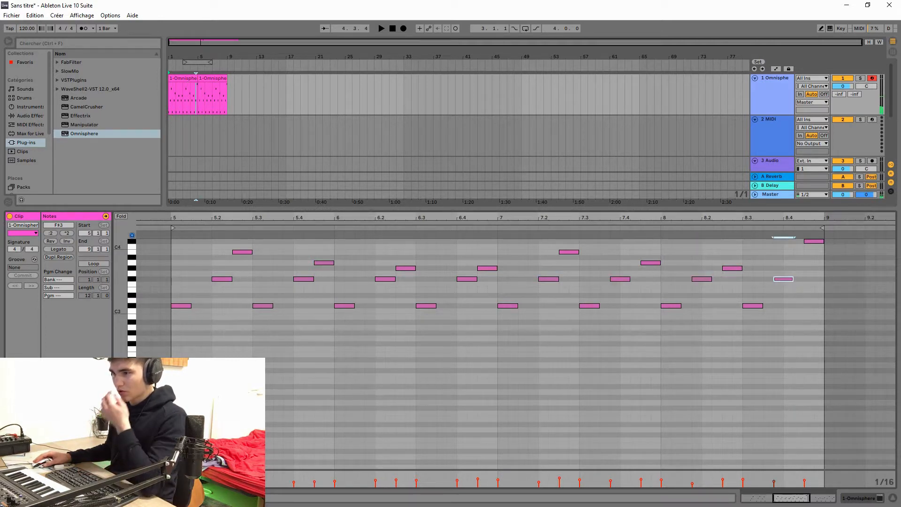
Move the first five F#3 notes one sixteenth earlier, listening to the clip during the correction.
{"action": "left_click_drag", "start_coordinate": [488, 292], "coordinate": [211, 275]}
{"action": "key", "text": "Left"}
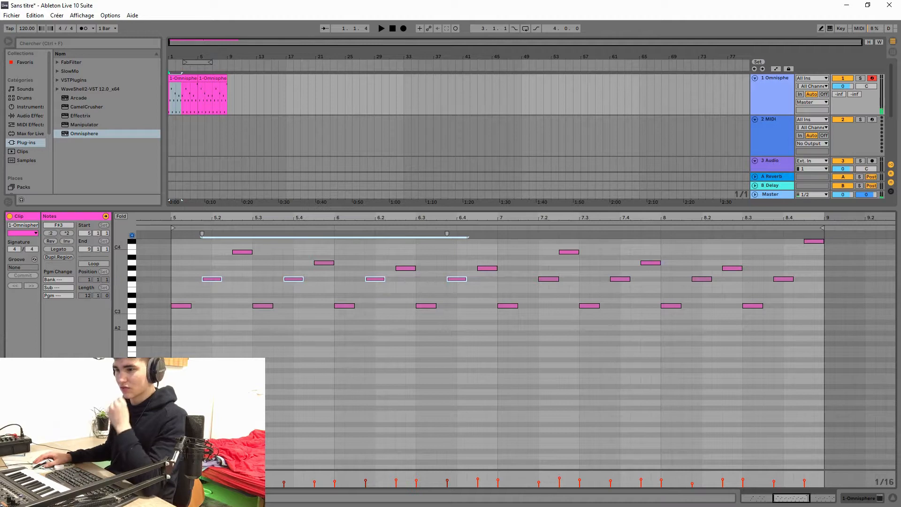
{"action": "key", "text": "space"}
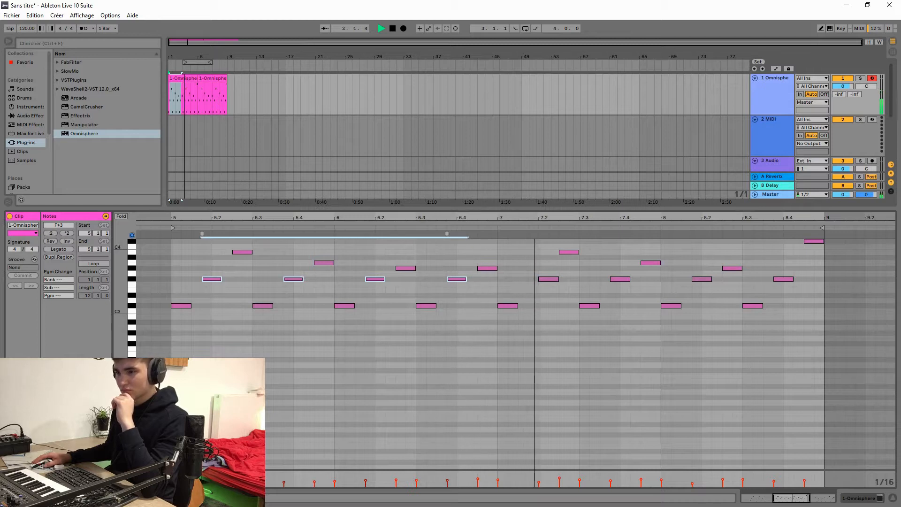
{"action": "left_click_drag", "start_coordinate": [537, 306], "coordinate": [549, 270]}
{"action": "key", "text": "Left"}
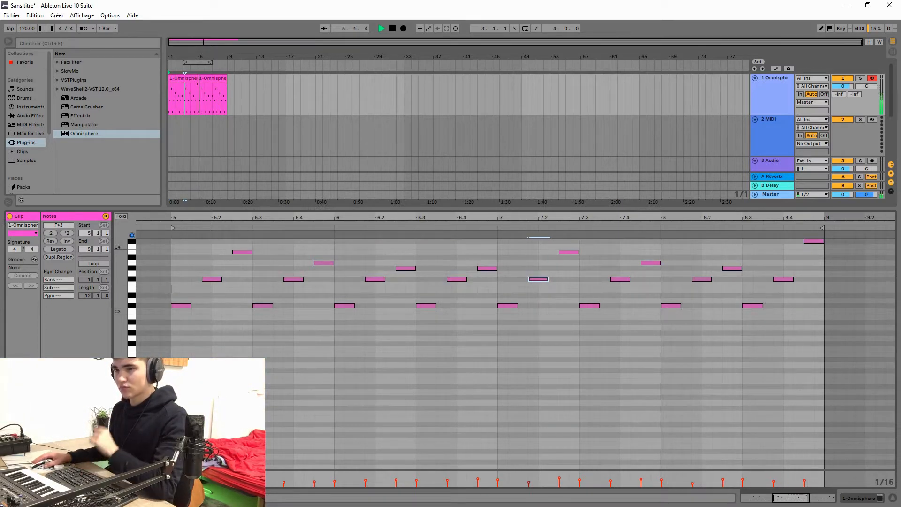
{"action": "left_click", "coordinate": [183, 78]}
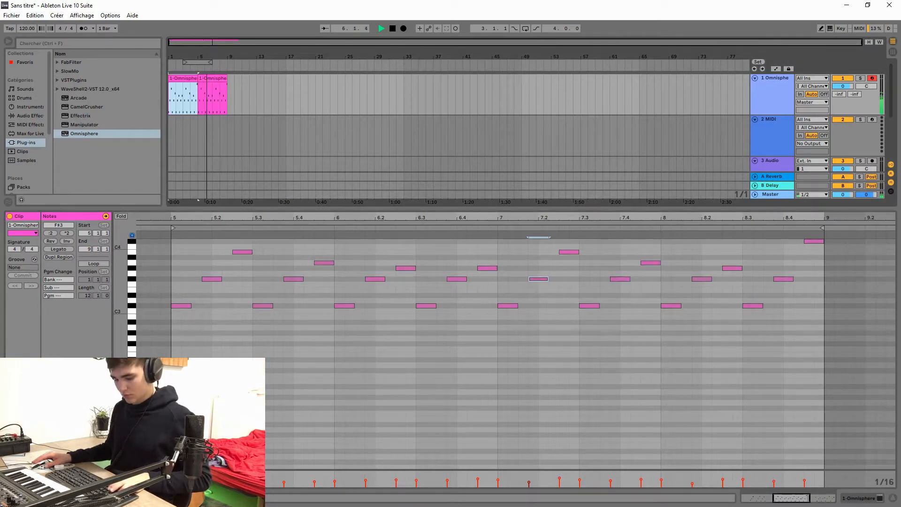
{"action": "left_click", "coordinate": [538, 279]}
{"action": "key", "text": "space"}
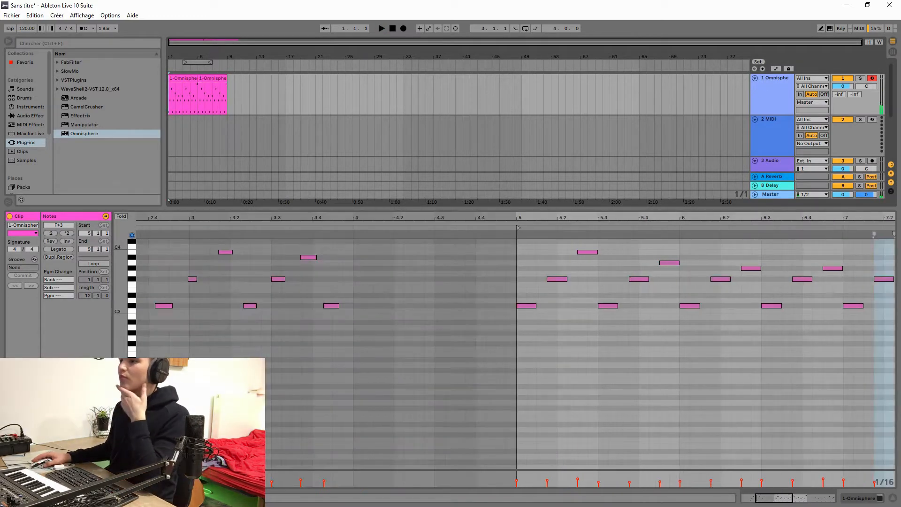
Insert an empty four-bar MIDI clip on track 2 and load Omnisphere on that track.
{"action": "key", "text": "ctrl+t"}
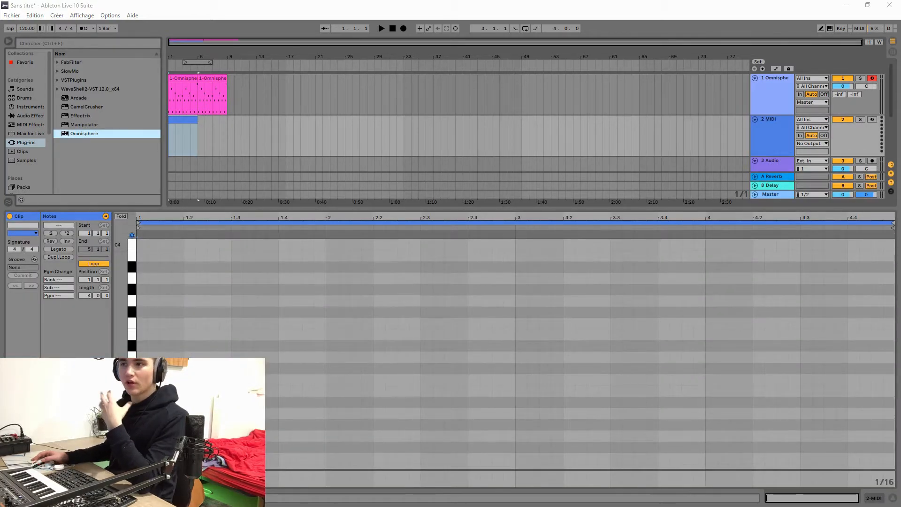
{"action": "key", "text": "Return"}
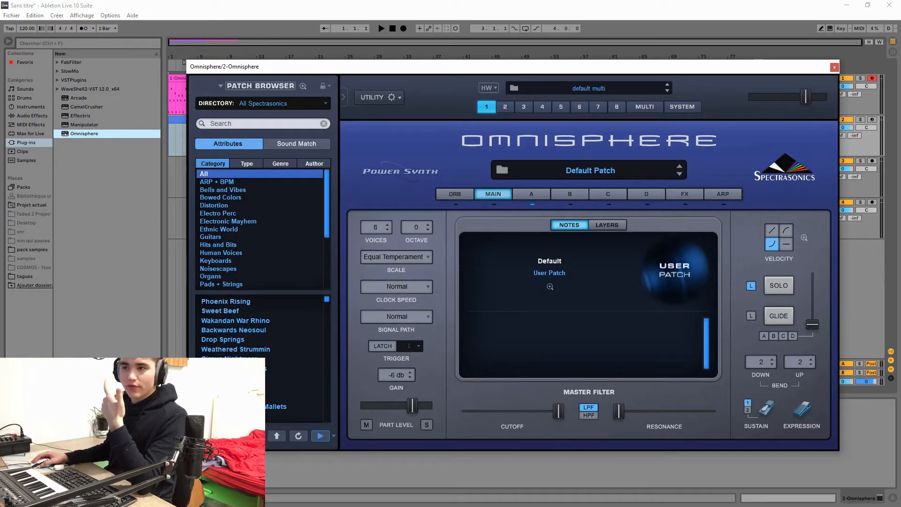
Play back the first melody and look through the Omnisphere patch browser for the second track's sound.
{"action": "left_click_drag", "start_coordinate": [511, 66], "coordinate": [528, 150]}
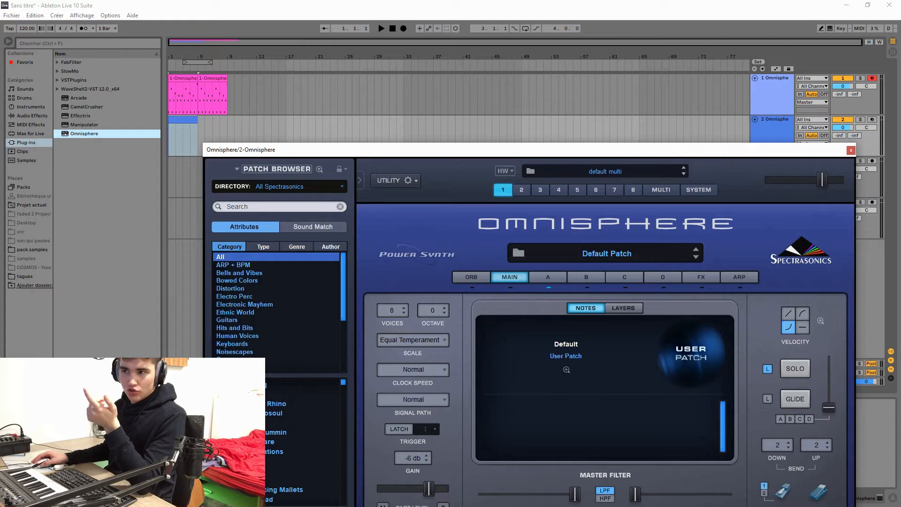
{"action": "key", "text": "space"}
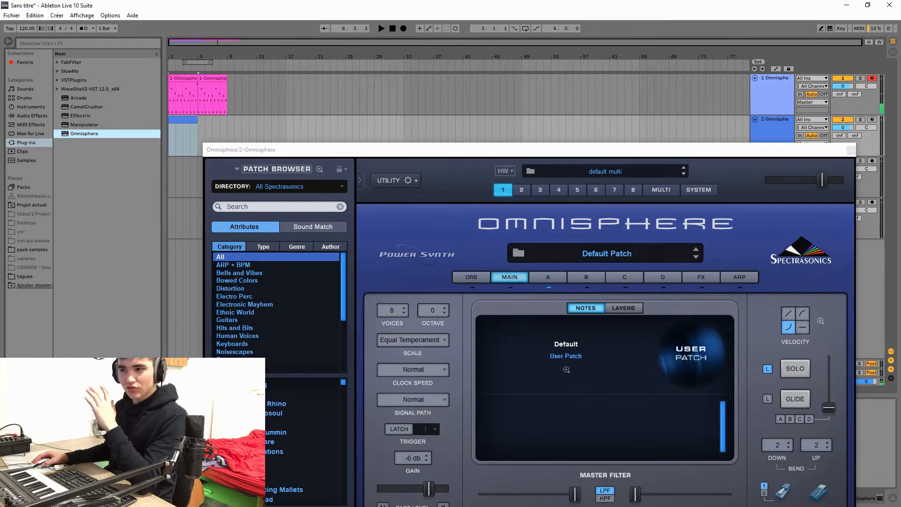
{"action": "left_click_drag", "start_coordinate": [528, 149], "coordinate": [527, 75]}
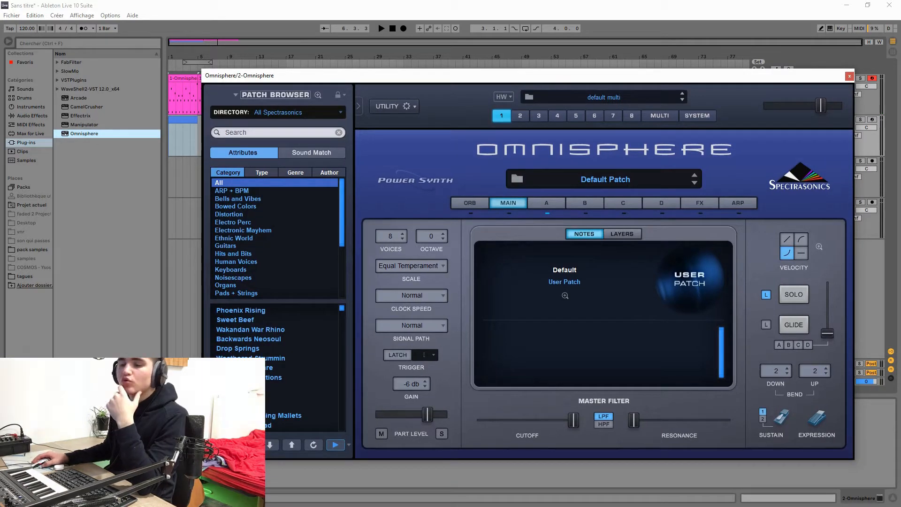
{"action": "scroll", "coordinate": [275, 238], "scroll_direction": "down", "scroll_amount": 1}
{"action": "scroll", "coordinate": [275, 238], "scroll_direction": "up", "scroll_amount": 1}
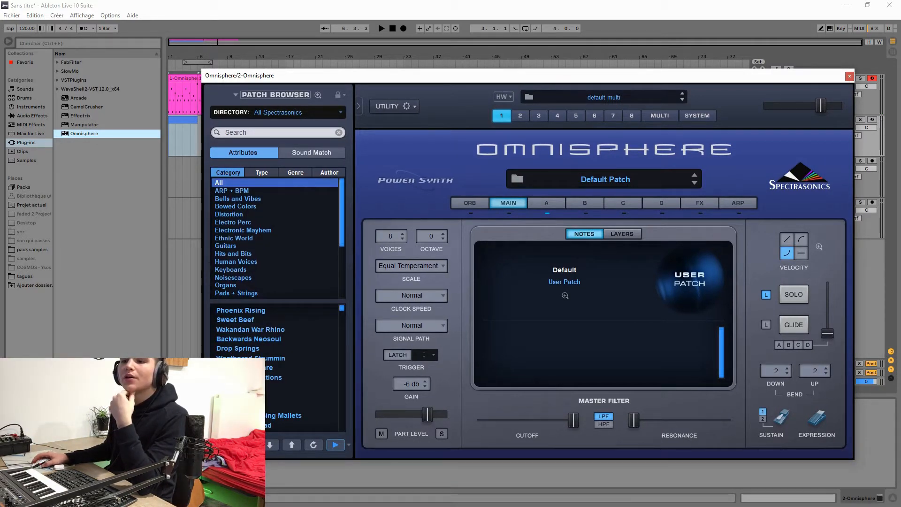
{"action": "scroll", "coordinate": [275, 238], "scroll_direction": "down", "scroll_amount": 1}
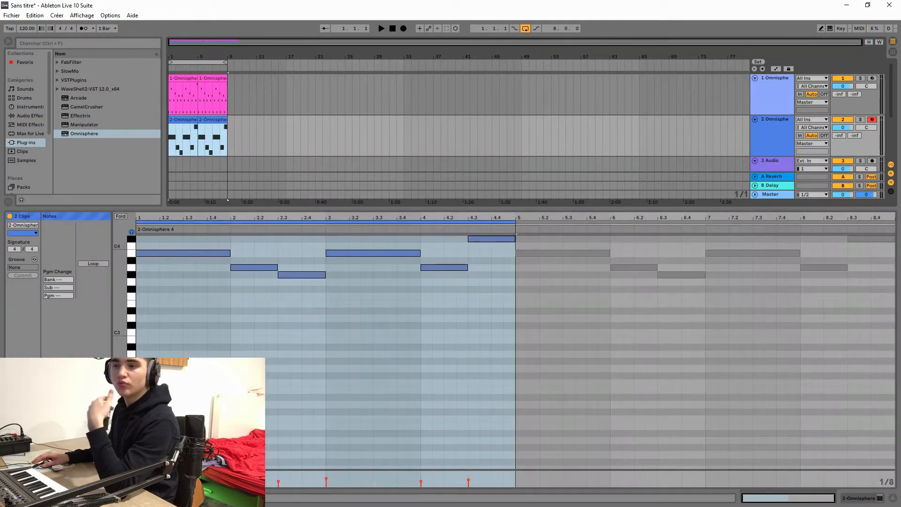
Consolidate the two clips on each Omnisphere track into a single eight-bar clip per track.
{"action": "left_click_drag", "start_coordinate": [226, 140], "coordinate": [170, 140]}
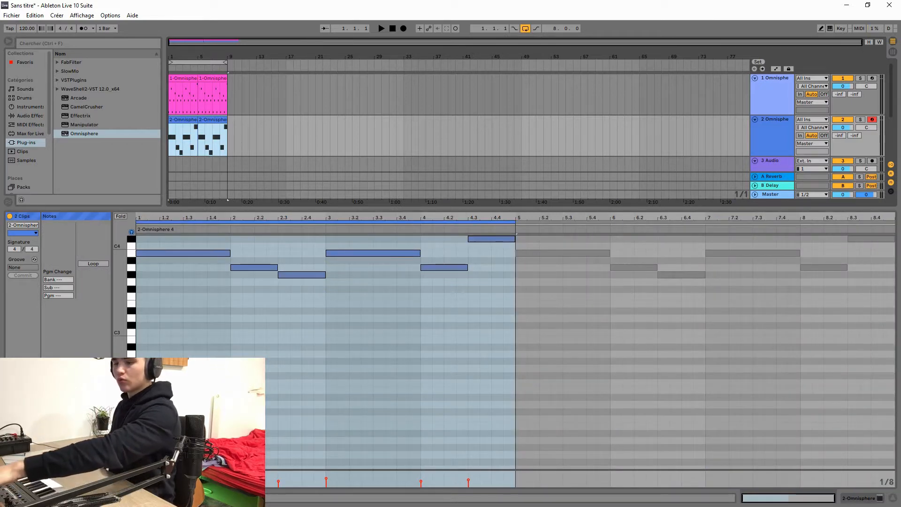
{"action": "key", "text": "ctrl+j"}
{"action": "left_click_drag", "start_coordinate": [226, 99], "coordinate": [170, 100]}
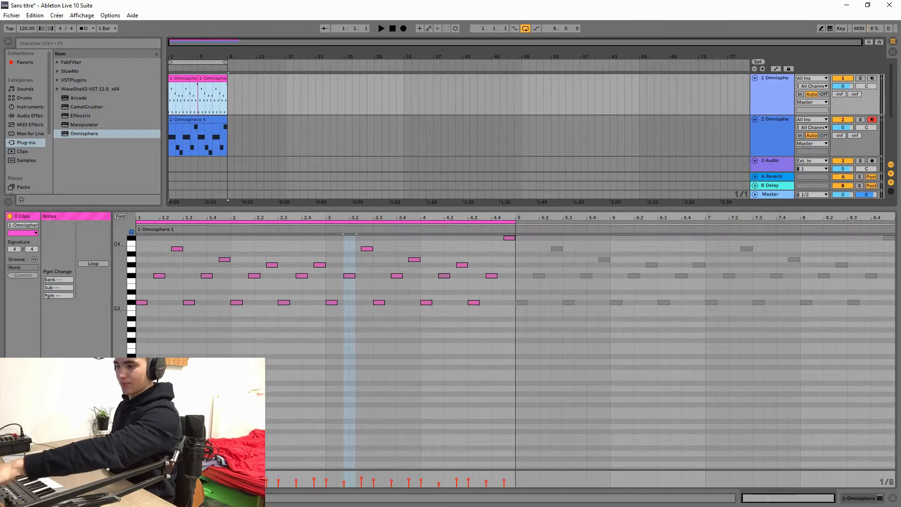
{"action": "key", "text": "ctrl+j"}
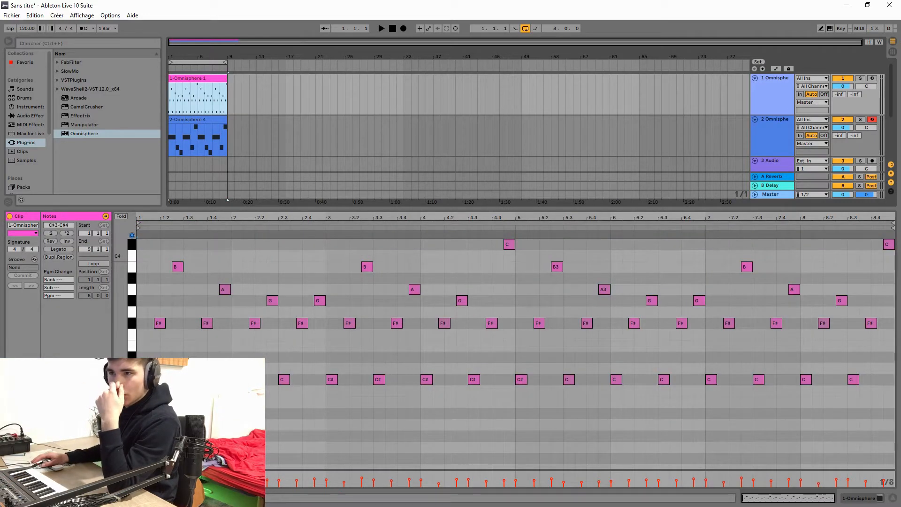
Play back the two consolidated Omnisphere clips in the loop and reduce the note editor's height.
{"action": "left_click", "coordinate": [170, 100]}
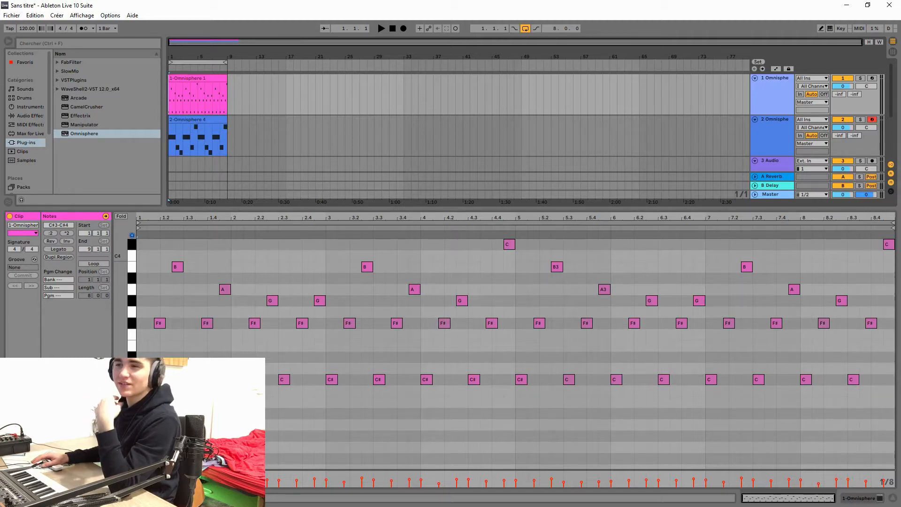
{"action": "key", "text": "space"}
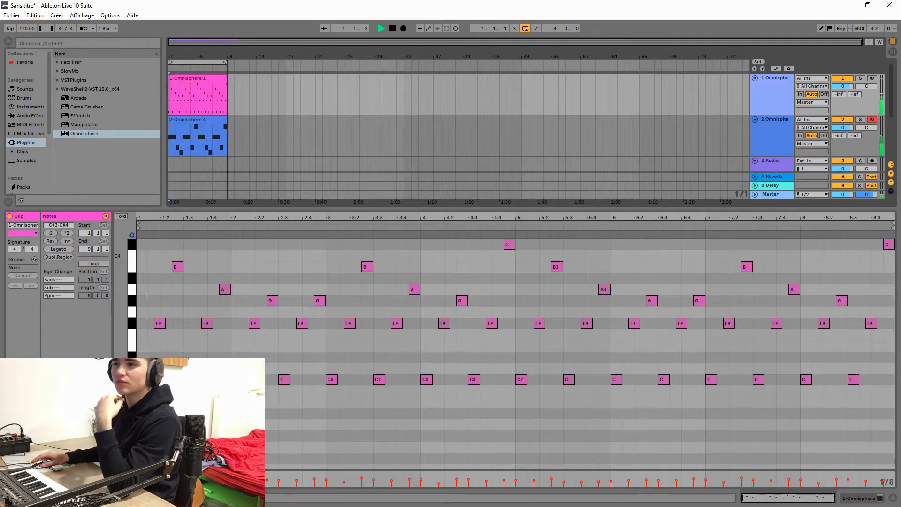
{"action": "left_click_drag", "start_coordinate": [451, 208], "coordinate": [450, 394]}
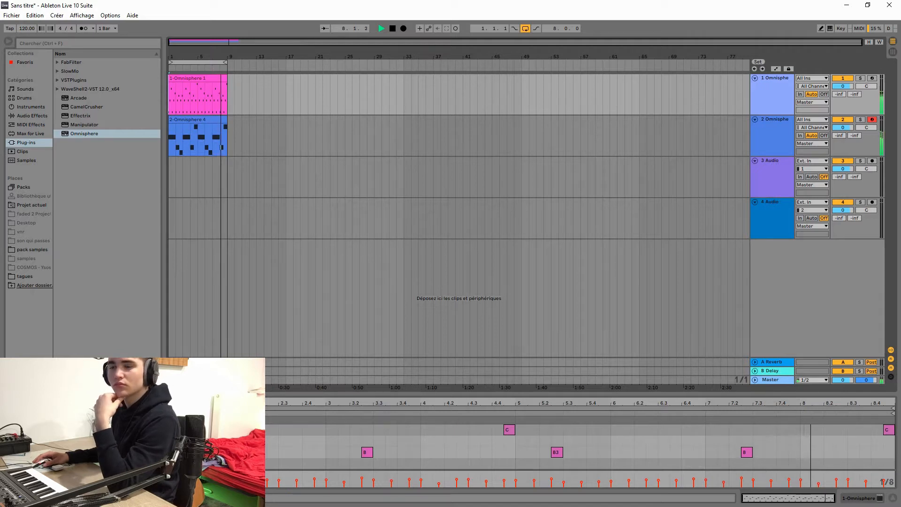
{"action": "key", "text": "space"}
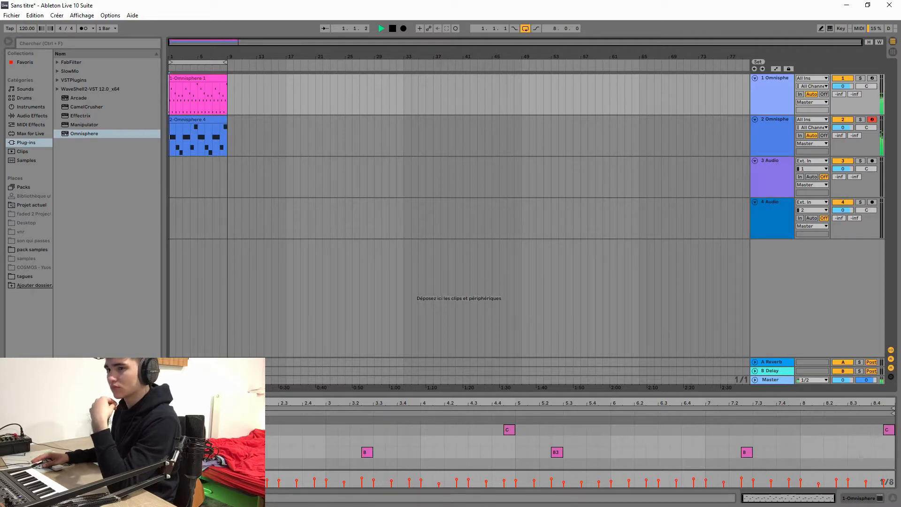
Delete the two empty audio tracks and insert a new MIDI track below the Omnisphere tracks.
{"action": "left_click", "coordinate": [772, 173]}
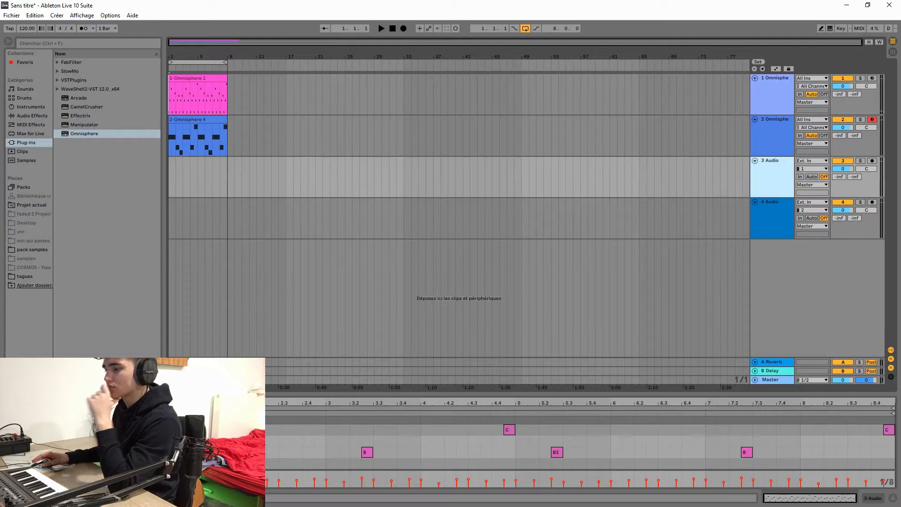
{"action": "key", "text": "Delete"}
{"action": "key", "text": "Delete"}
{"action": "right_click", "coordinate": [770, 192]}
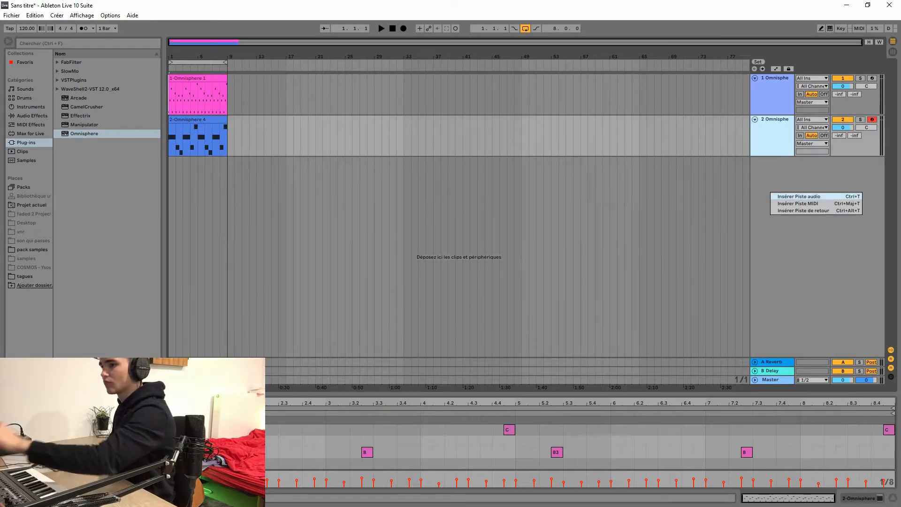
{"action": "left_click", "coordinate": [798, 204]}
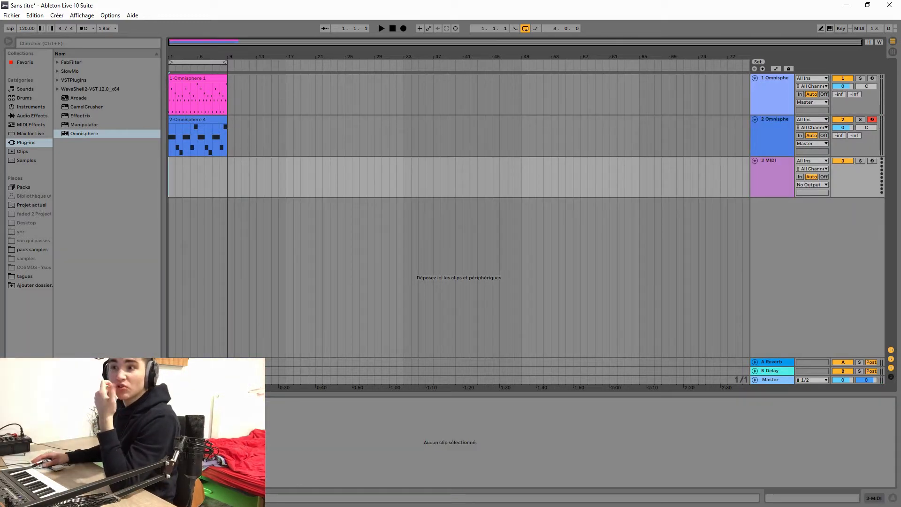
Delete the stray G3 note at the end of the second Omnisphere clip and quantize all its remaining notes.
{"action": "left_click", "coordinate": [198, 119]}
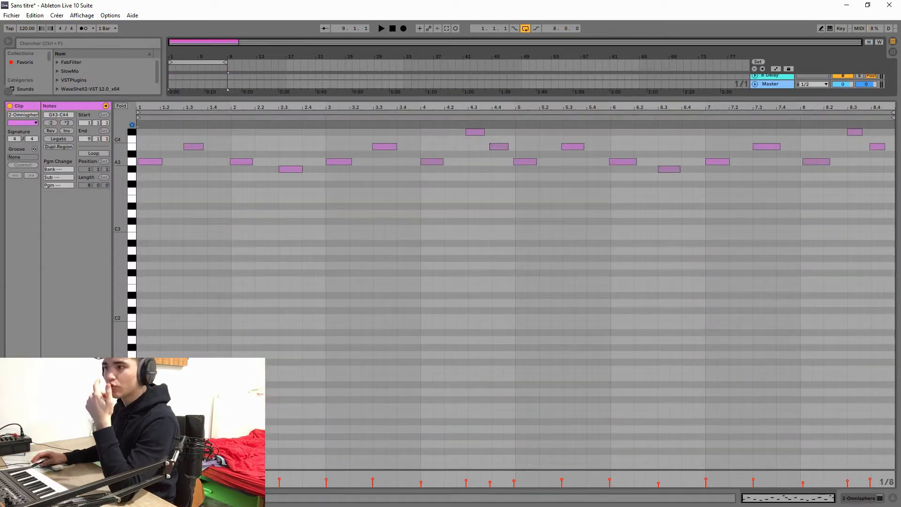
{"action": "left_click", "coordinate": [884, 176]}
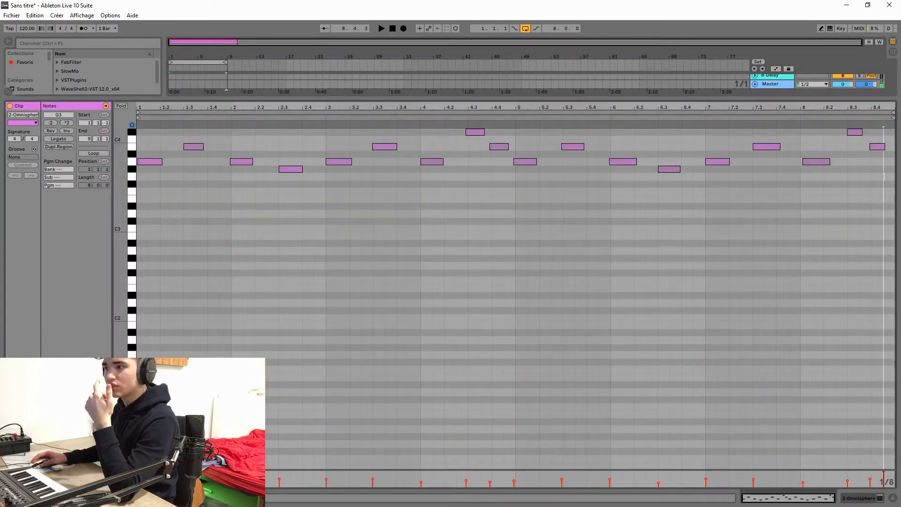
{"action": "key", "text": "Delete"}
{"action": "left_click_drag", "start_coordinate": [892, 124], "coordinate": [141, 181]}
{"action": "key", "text": "ctrl+u"}
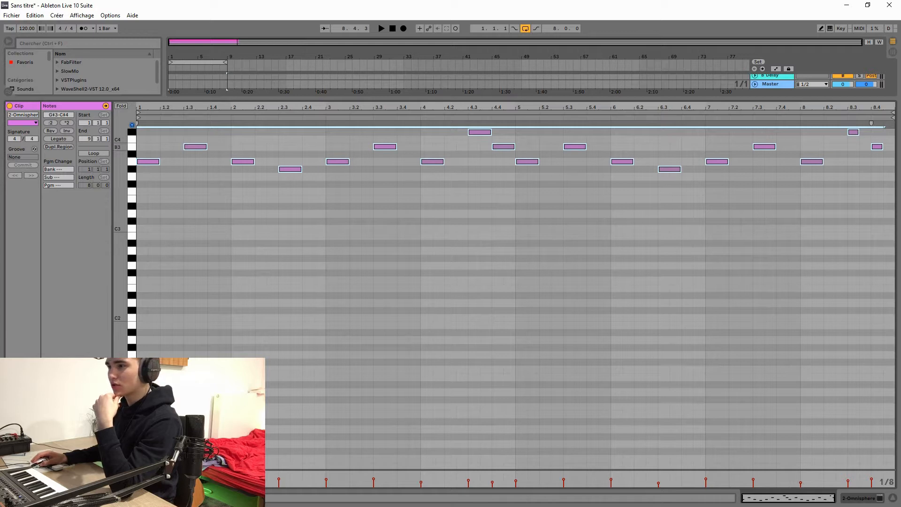
Lengthen the last two notes of the second Omnisphere clip, play the loop back and shrink the note editor's height.
{"action": "left_click_drag", "start_coordinate": [877, 162], "coordinate": [851, 132]}
{"action": "key", "text": "shift+Right"}
{"action": "key", "text": "shift+Right"}
{"action": "key", "text": "space"}
{"action": "left_click_drag", "start_coordinate": [563, 99], "coordinate": [563, 395]}
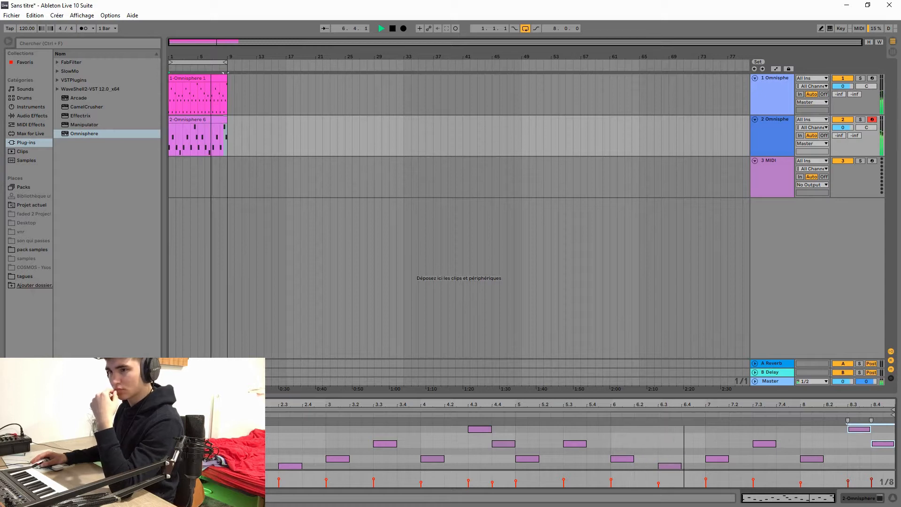
{"action": "key", "text": "space"}
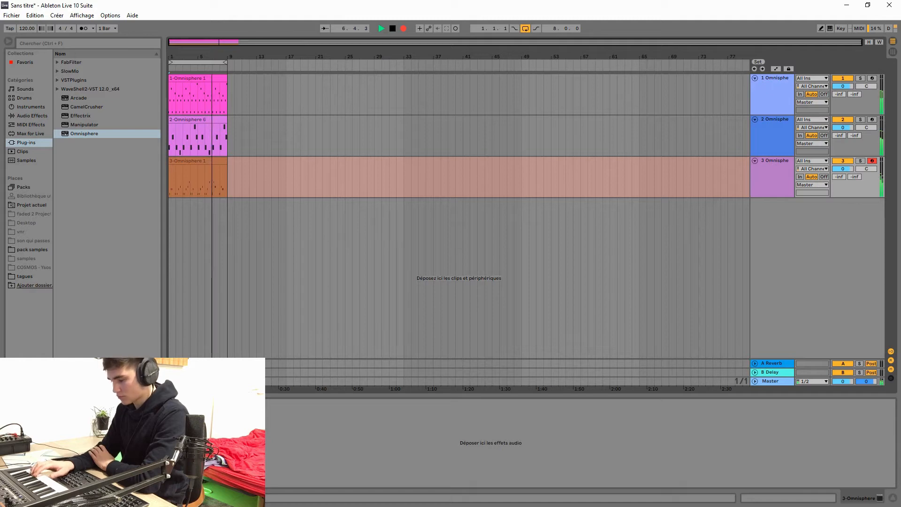
End the take on the third Omnisphere track and requantize its notes to 1/16 in place of the previous quantization.
{"action": "key", "text": "space"}
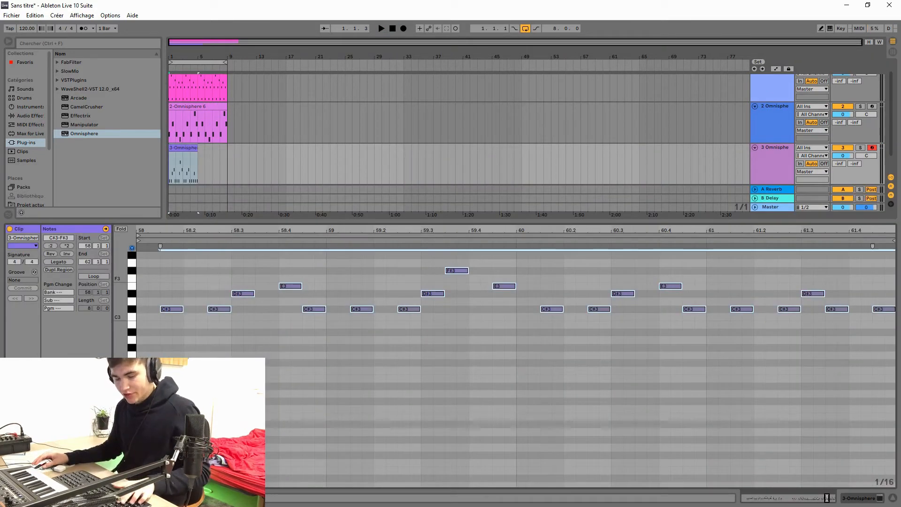
{"action": "key", "text": "ctrl+z"}
{"action": "right_click", "coordinate": [316, 310]}
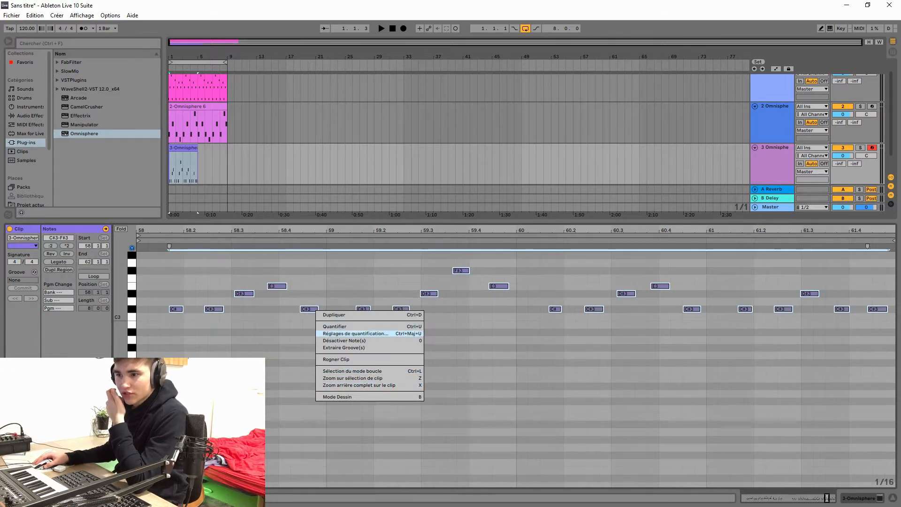
{"action": "left_click", "coordinate": [355, 333]}
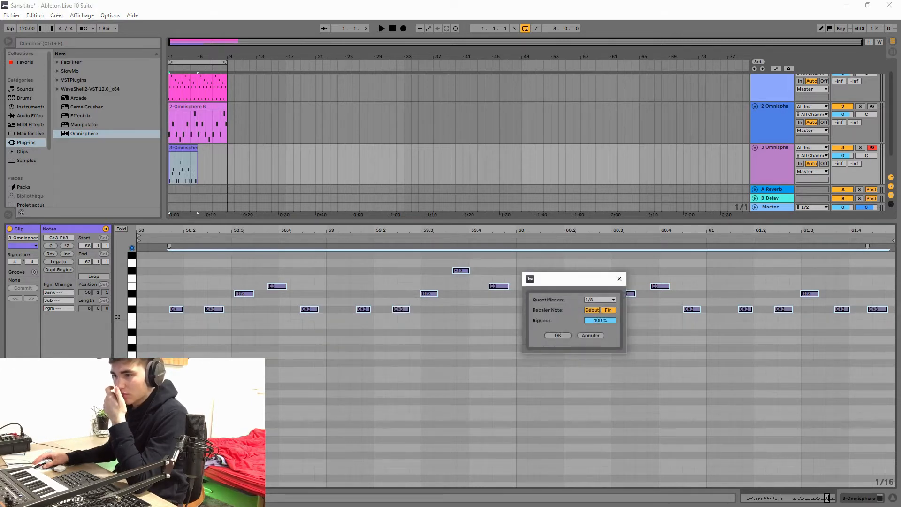
{"action": "left_click", "coordinate": [599, 299]}
{"action": "left_click", "coordinate": [600, 341]}
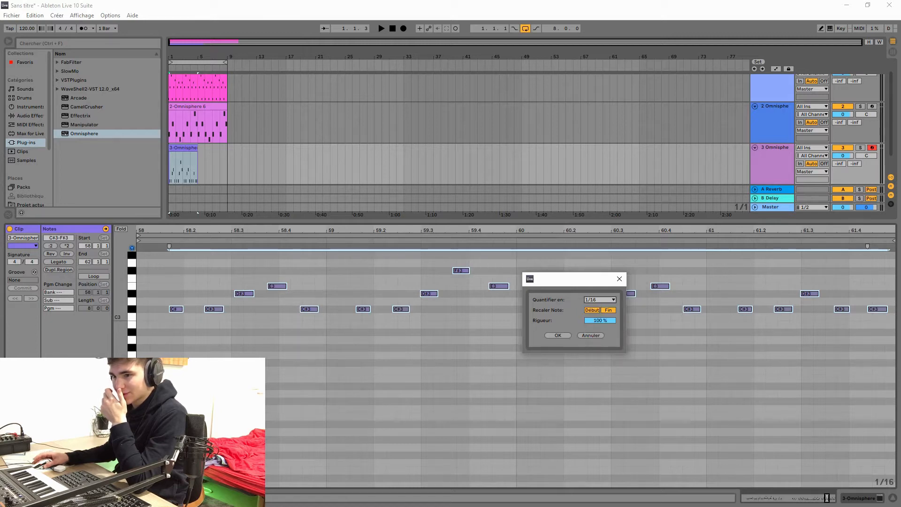
{"action": "left_click", "coordinate": [558, 335]}
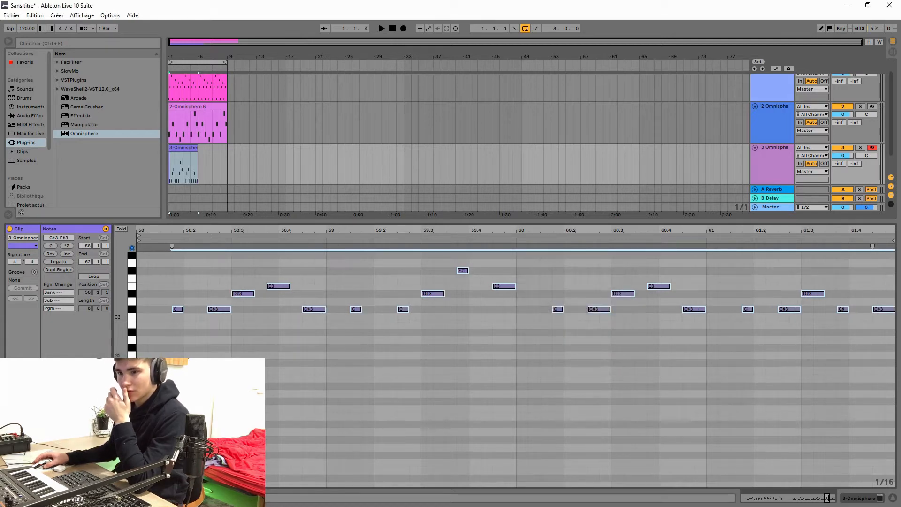
Play back the third Omnisphere clip, then duplicate it and consolidate both copies into a single eight-bar clip.
{"action": "key", "text": "space"}
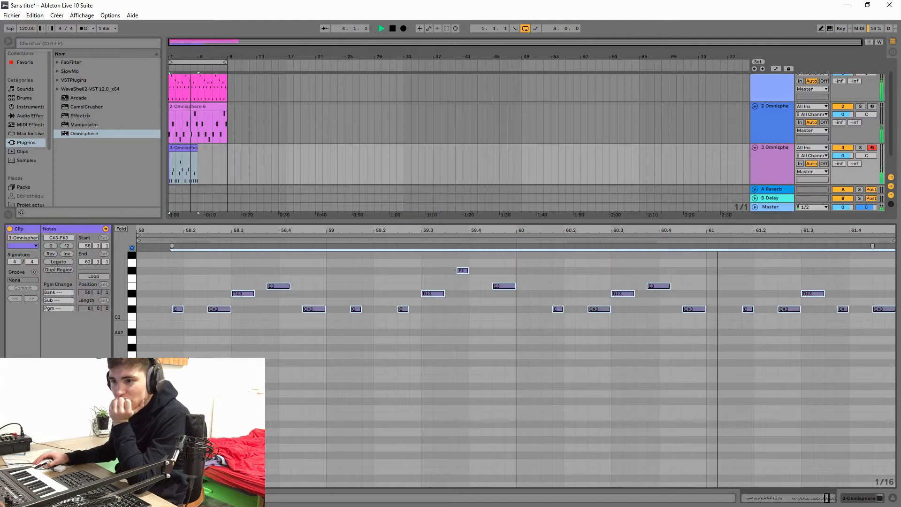
{"action": "key", "text": "space"}
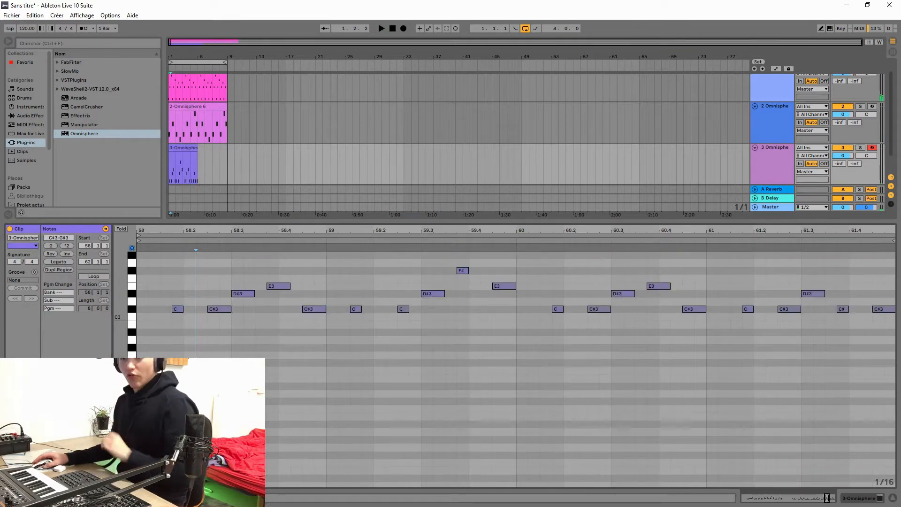
{"action": "key", "text": "ctrl+d"}
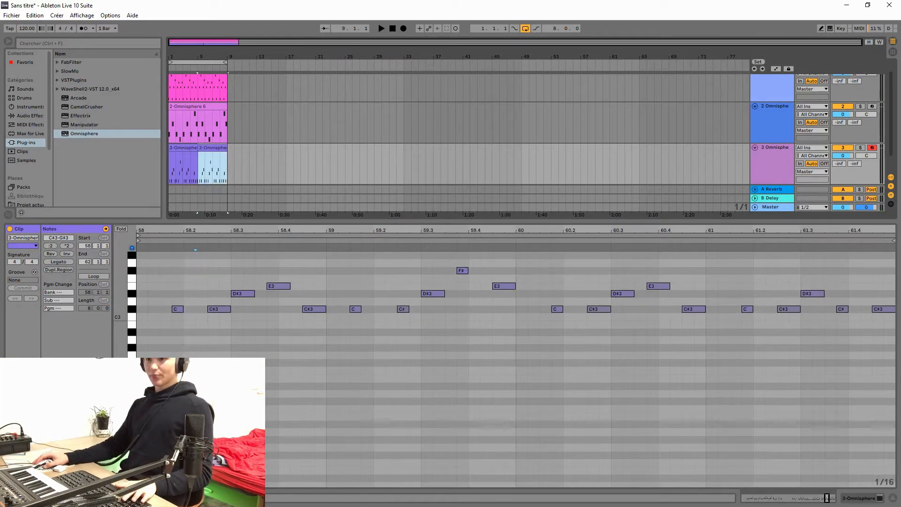
{"action": "left_click_drag", "start_coordinate": [227, 168], "coordinate": [169, 168]}
{"action": "key", "text": "ctrl+j"}
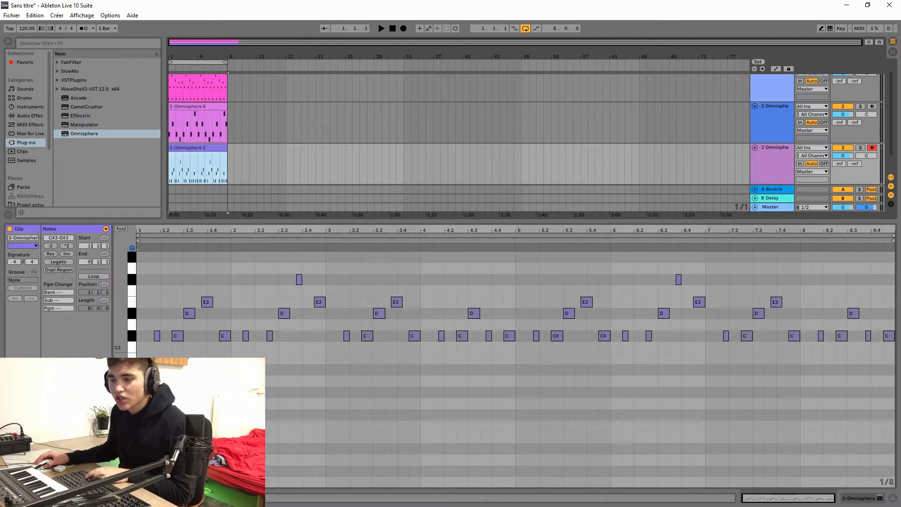
Play the loop to audition the Wine Whistles patch on the third Omnisphere track.
{"action": "key", "text": "space"}
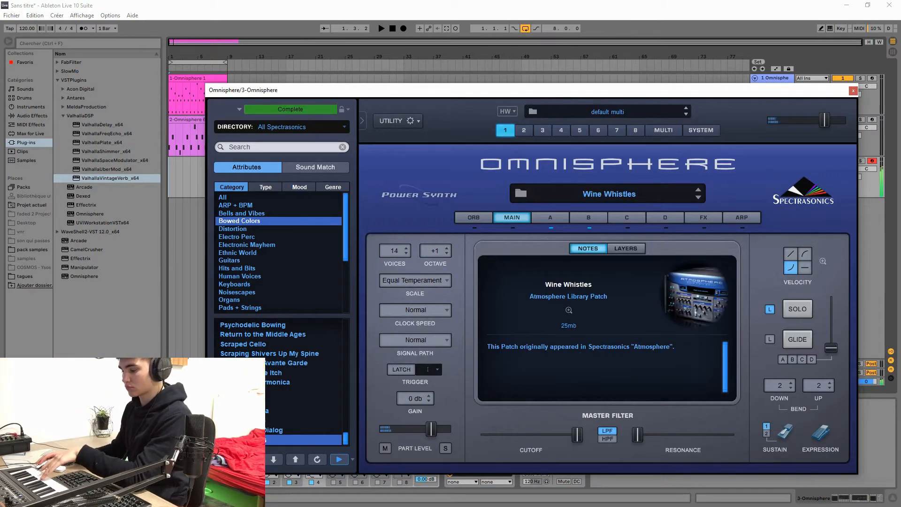
{"action": "key", "text": "space"}
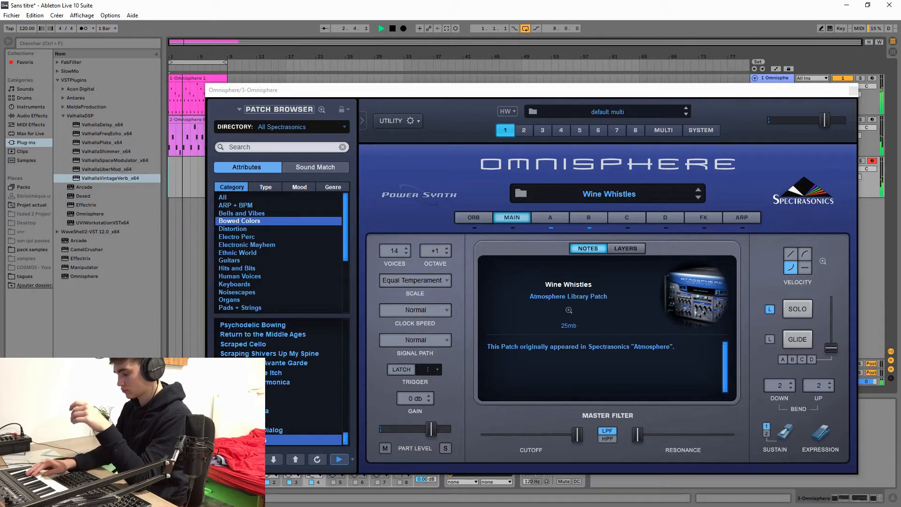
{"action": "left_click", "coordinate": [282, 391]}
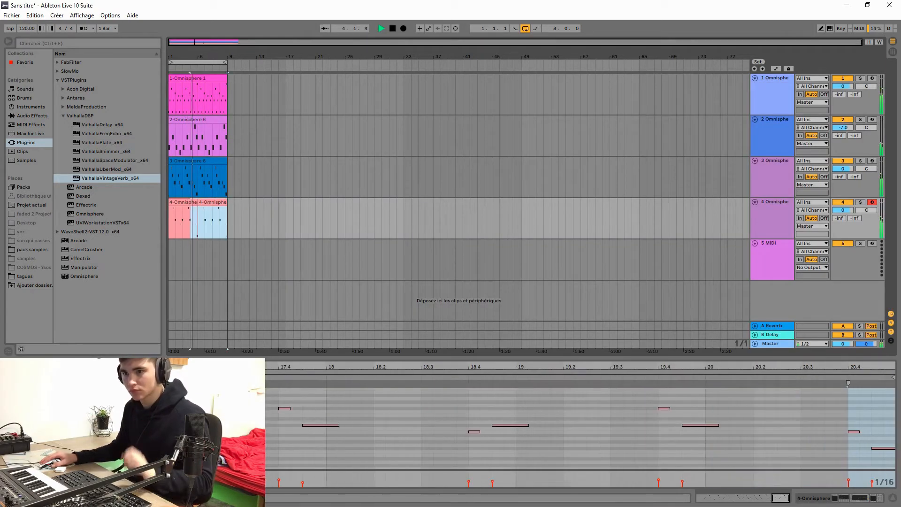
Consolidate the two clips on the fourth Omnisphere track into one eight-bar clip, then stop playback and delete that track.
{"action": "left_click", "coordinate": [183, 202], "text": "shift"}
{"action": "key", "text": "ctrl+j"}
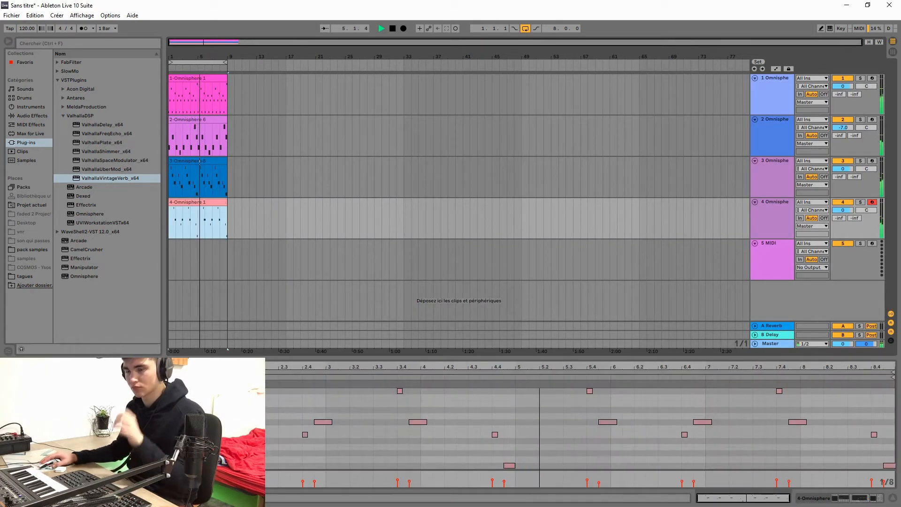
{"action": "key", "text": "space"}
{"action": "key", "text": "Delete"}
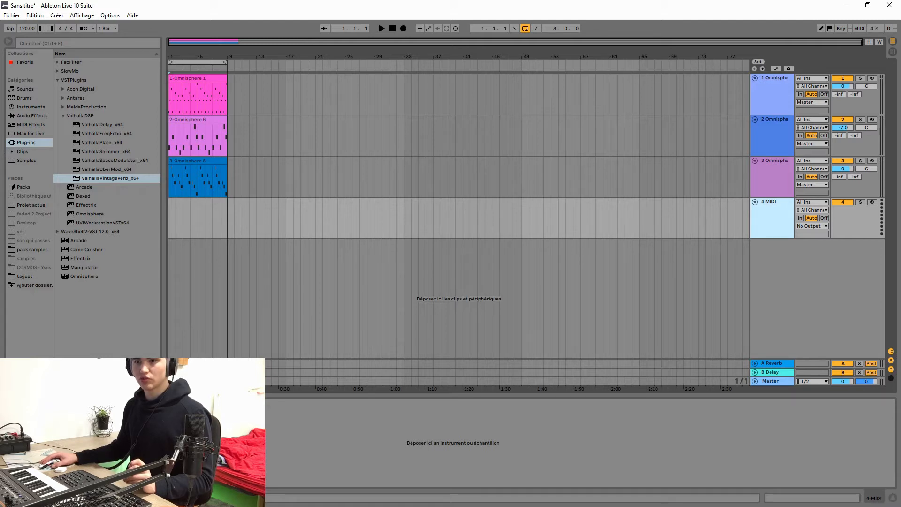
Load SNARE - ÉTÉ.wav from the pack samples folder onto the fourth track and duplicate its two-bar snare pattern to fill eight bars.
{"action": "left_click", "coordinate": [31, 250]}
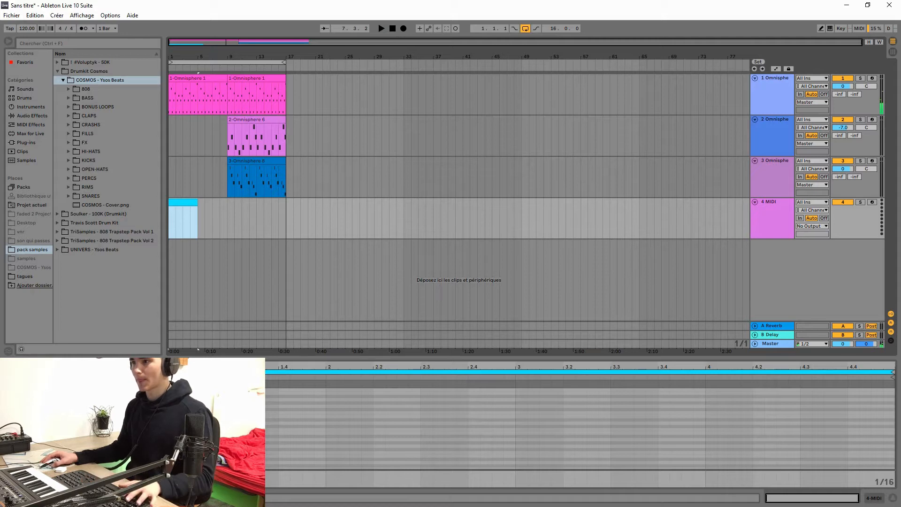
{"action": "left_click", "coordinate": [772, 218]}
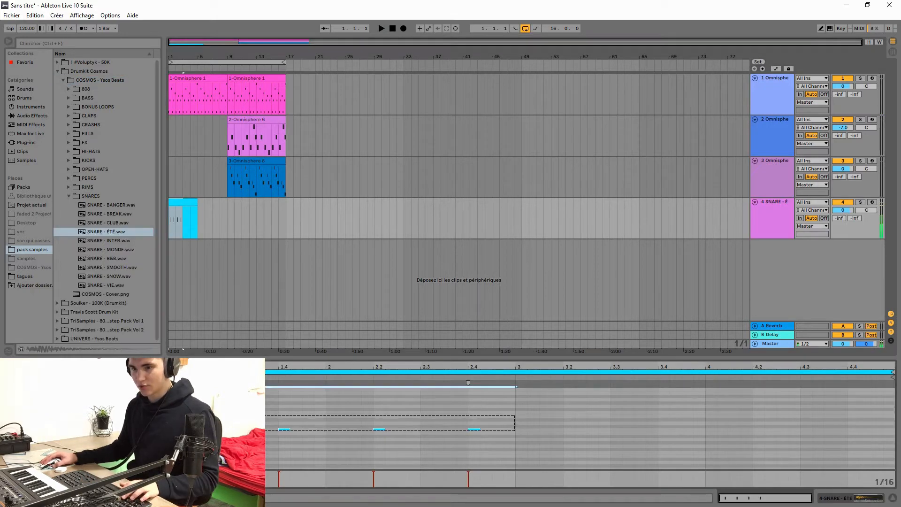
{"action": "left_click_drag", "start_coordinate": [141, 416], "coordinate": [514, 430]}
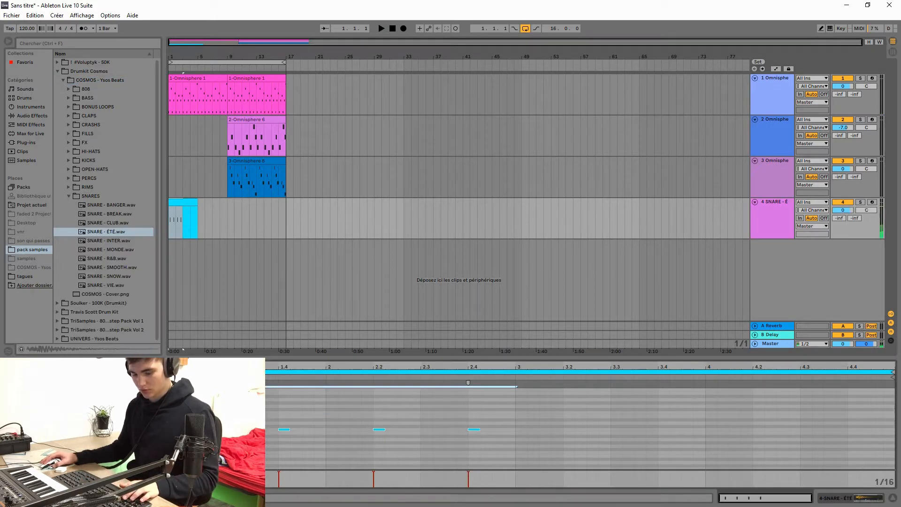
{"action": "key", "text": "ctrl+d"}
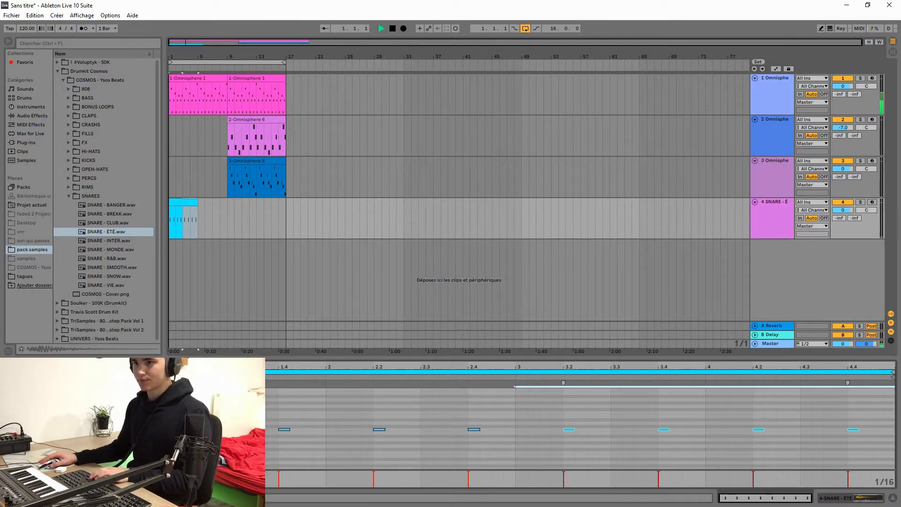
{"action": "key", "text": "ctrl+d"}
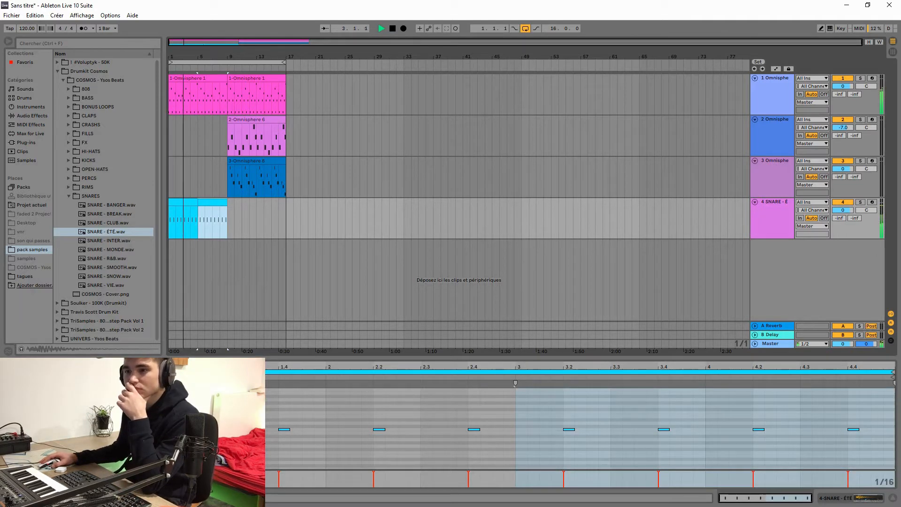
Insert two new MIDI tracks below the snare track and create an empty four-bar MIDI clip on the first one.
{"action": "right_click", "coordinate": [782, 258]}
{"action": "left_click", "coordinate": [809, 268]}
{"action": "key", "text": "ctrl+shift+t"}
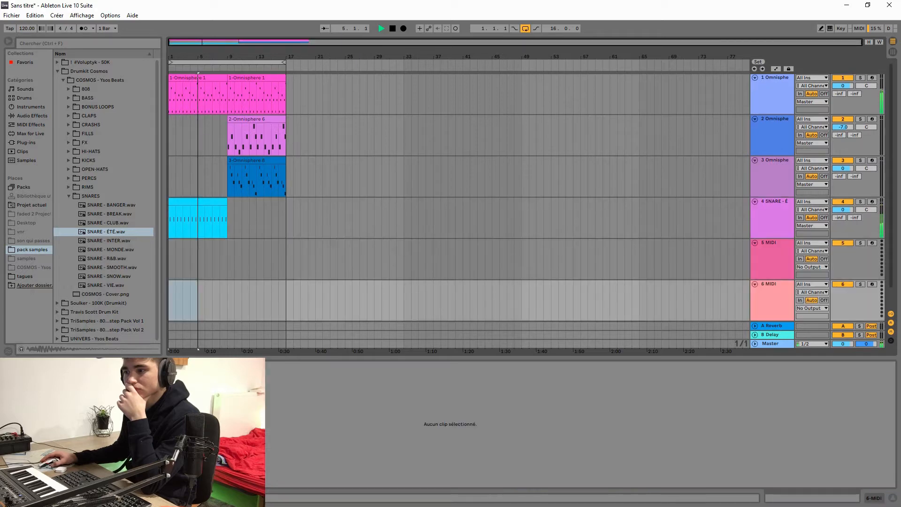
{"action": "left_click", "coordinate": [183, 202]}
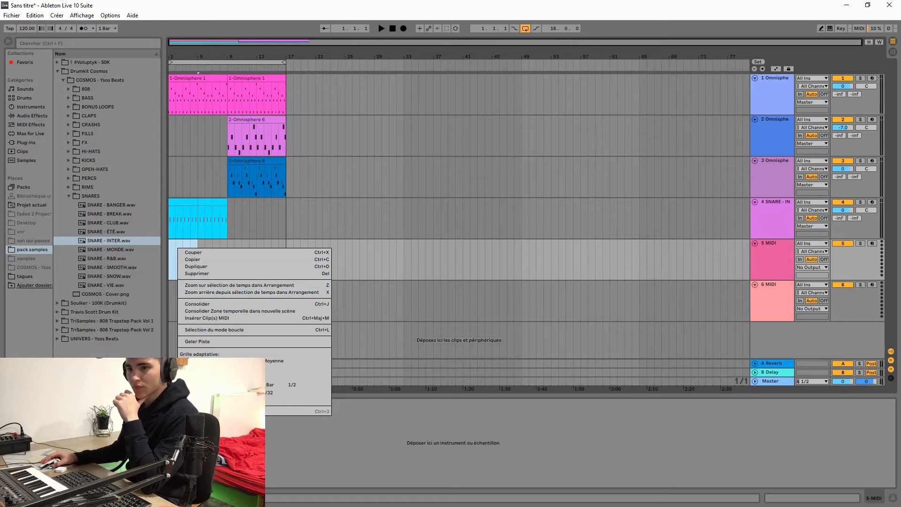
{"action": "left_click", "coordinate": [207, 318]}
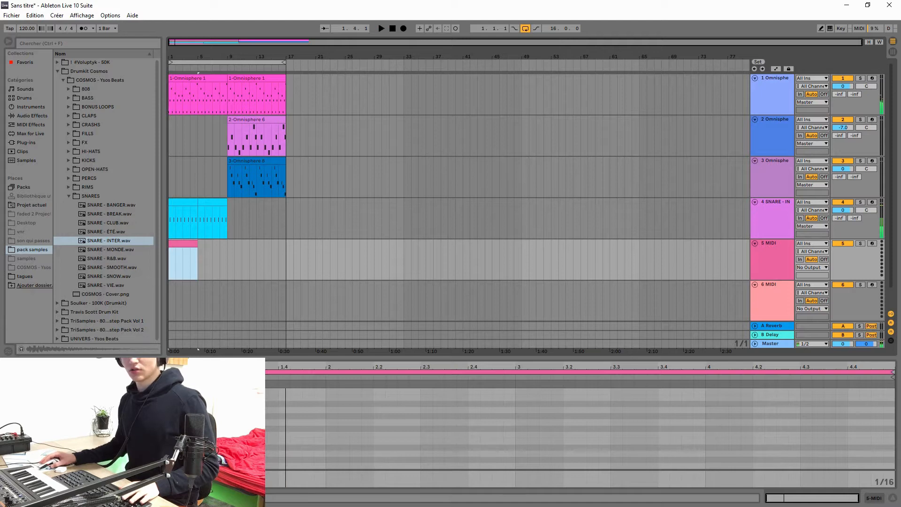
Browse the drum kits for a hi-hat and load HH (Crook).wav from the Soulker Hats folder onto the fifth track.
{"action": "key", "text": "Left"}
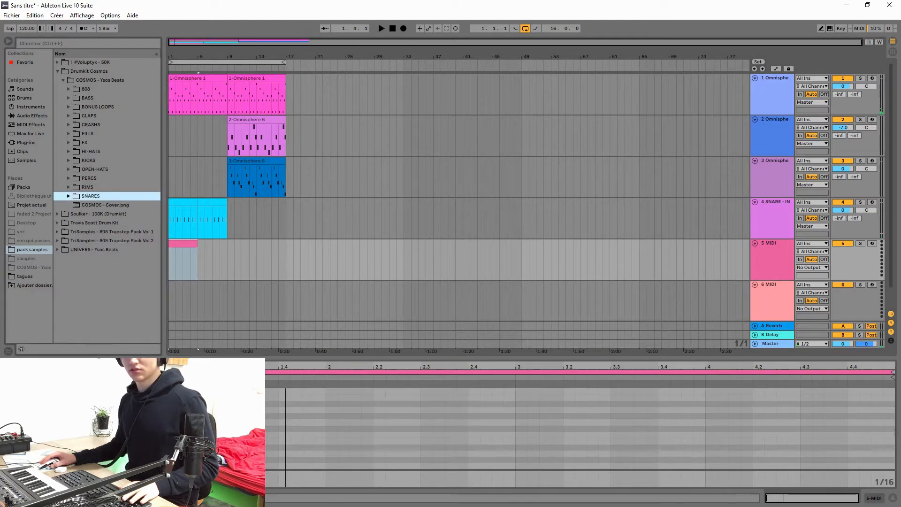
{"action": "left_click", "coordinate": [68, 152]}
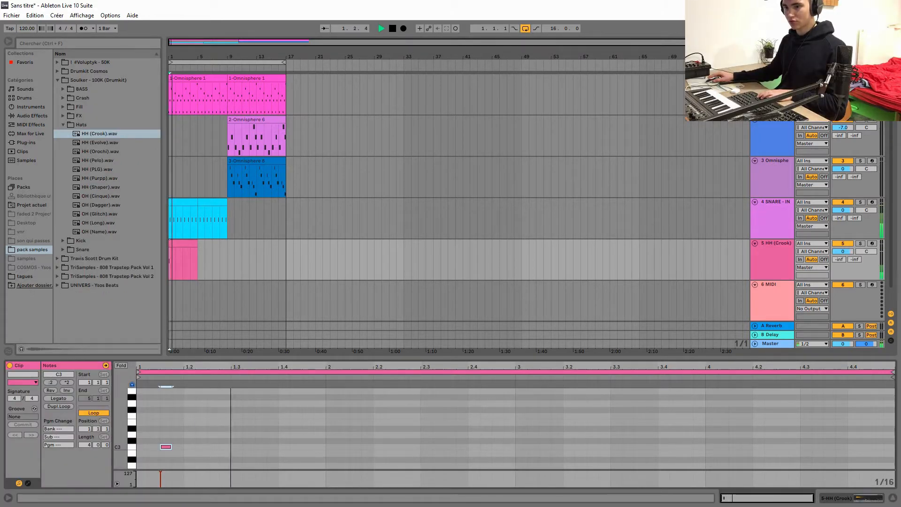
{"action": "key", "text": "space"}
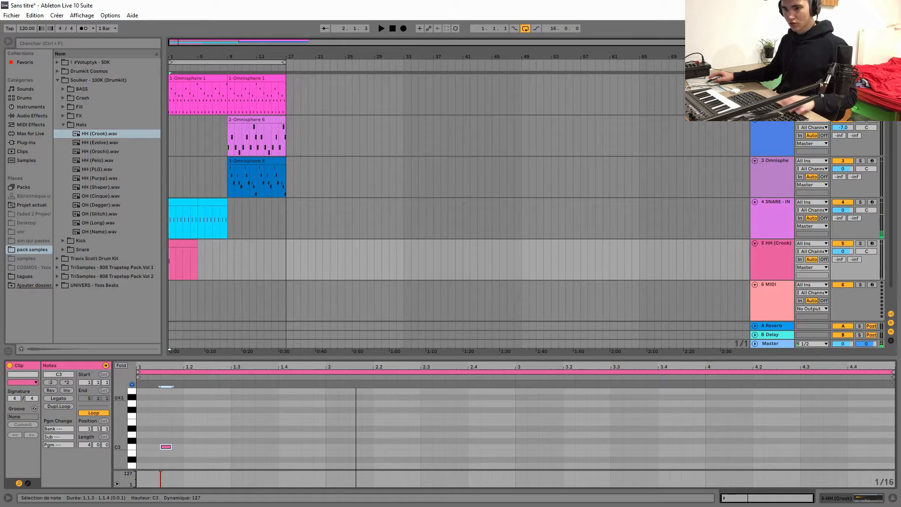
Add a second C3 hi-hat note at 1.2.3 and duplicate the two-note pattern across the four-bar clip.
{"action": "double_click", "coordinate": [215, 447]}
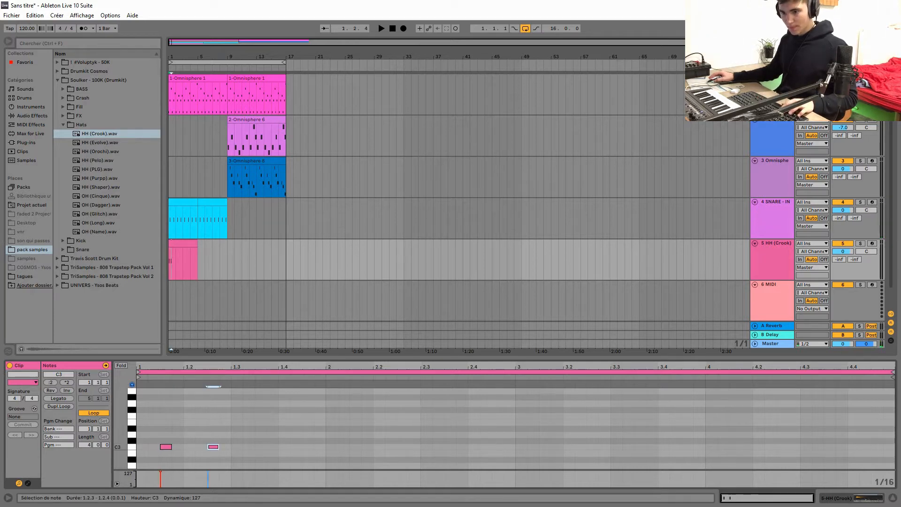
{"action": "key", "text": "ctrl+a"}
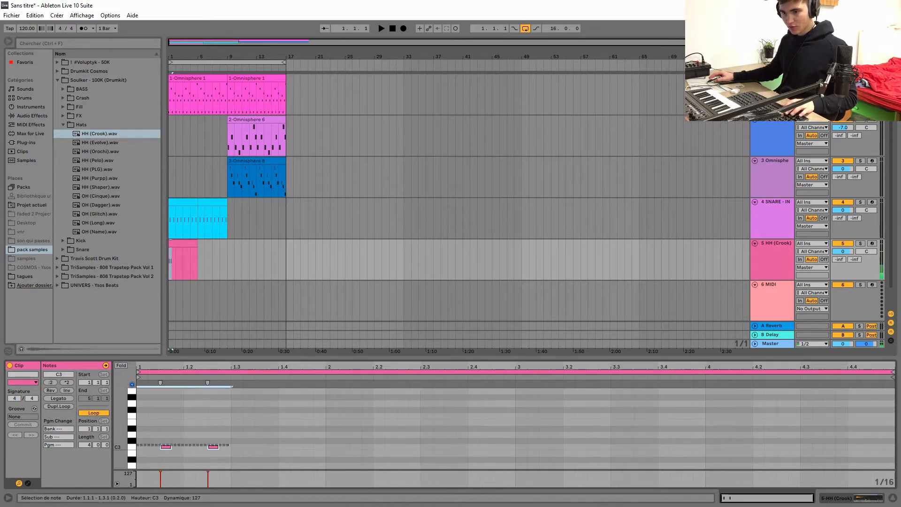
{"action": "key", "text": "ctrl+d"}
{"action": "key", "text": "ctrl+d"}
{"action": "key", "text": "ctrl+d"}
{"action": "key", "text": "ctrl+d"}
{"action": "key", "text": "ctrl+d"}
{"action": "key", "text": "ctrl+d"}
{"action": "key", "text": "ctrl+d"}
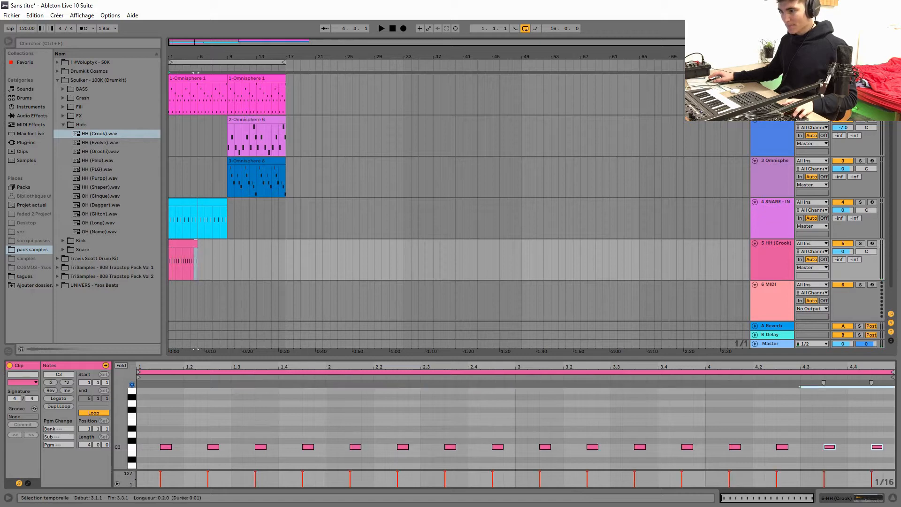
Remove the empty sixth MIDI track and the extra hi-hat note at the start of bar 2, then play back the pattern.
{"action": "left_click", "coordinate": [771, 285]}
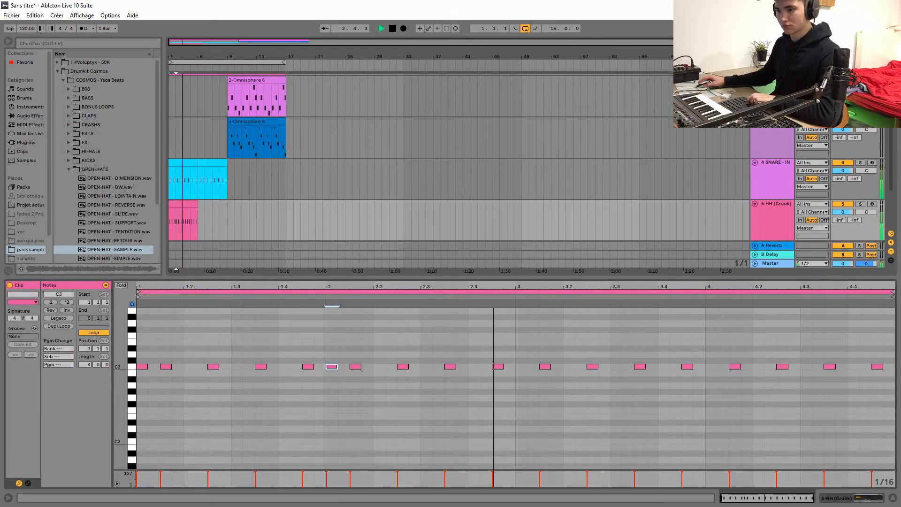
{"action": "key", "text": "space"}
{"action": "key", "text": "Delete"}
{"action": "left_click", "coordinate": [142, 367]}
{"action": "key", "text": "space"}
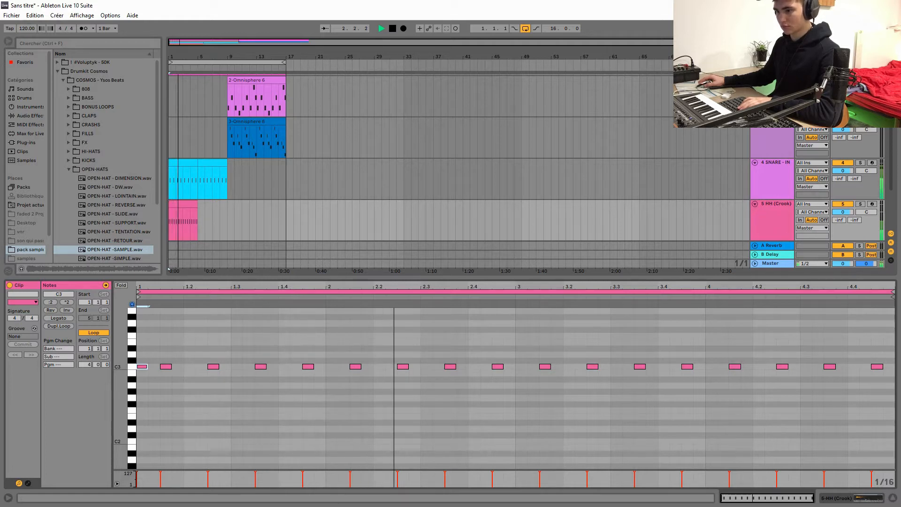
Try an extra C3 hi-hat note at 3.1.1 against the beat, then remove it.
{"action": "key", "text": "space"}
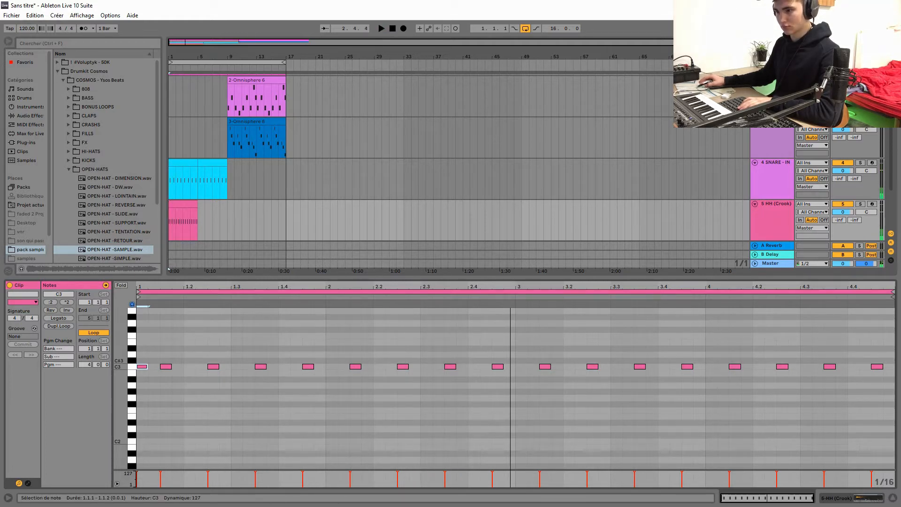
{"action": "double_click", "coordinate": [521, 366]}
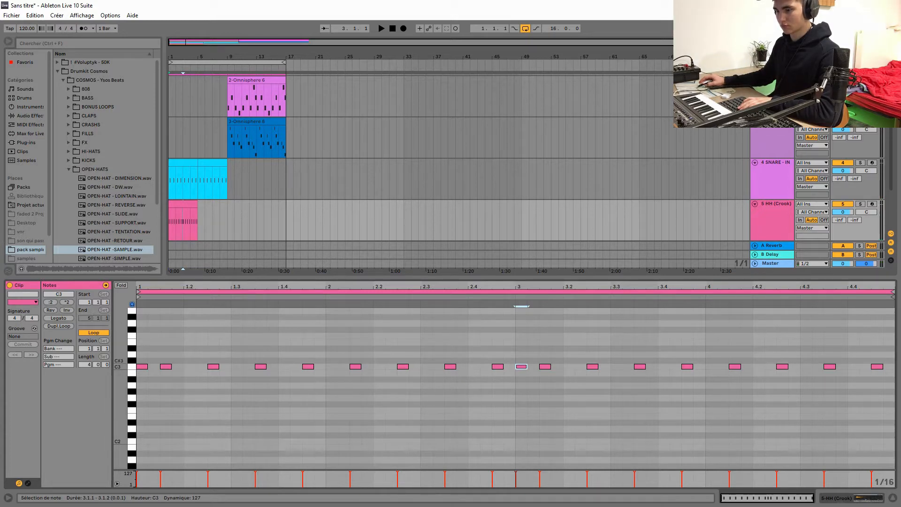
{"action": "key", "text": "space"}
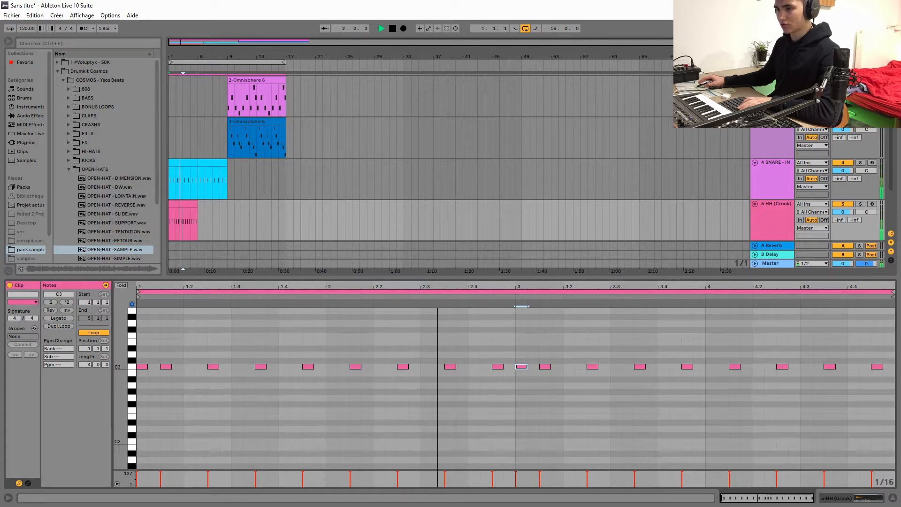
{"action": "key", "text": "Delete"}
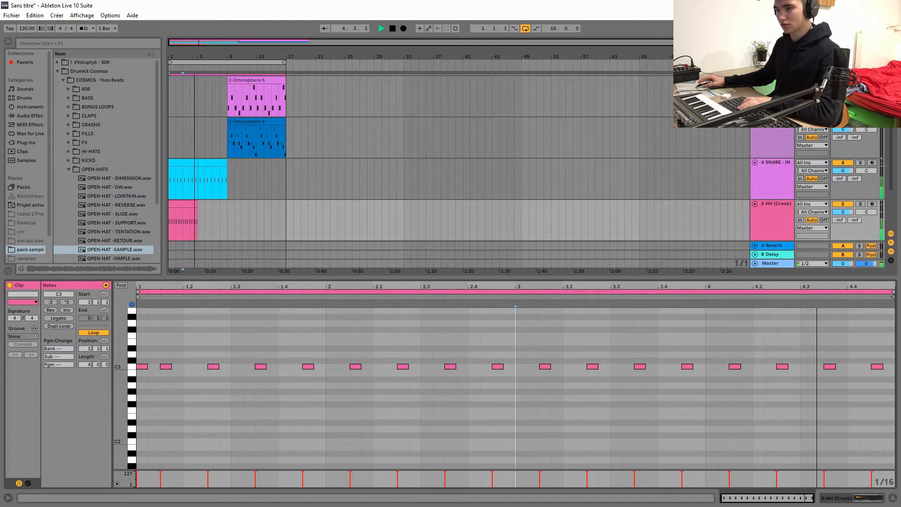
Add a C3 hi-hat note at 4.3.4 and duplicate the four-bar hi-hat clip directly after itself.
{"action": "key", "text": "space"}
{"action": "left_click", "coordinate": [848, 367]}
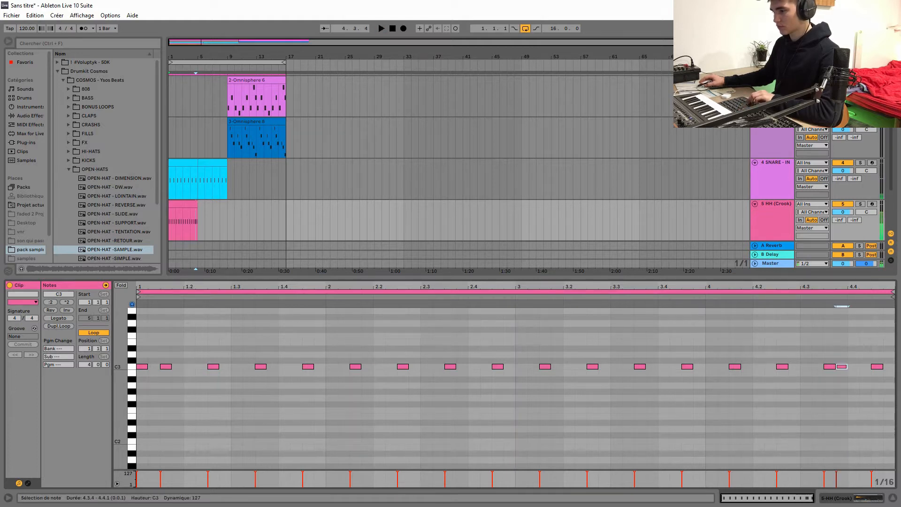
{"action": "double_click", "coordinate": [844, 367]}
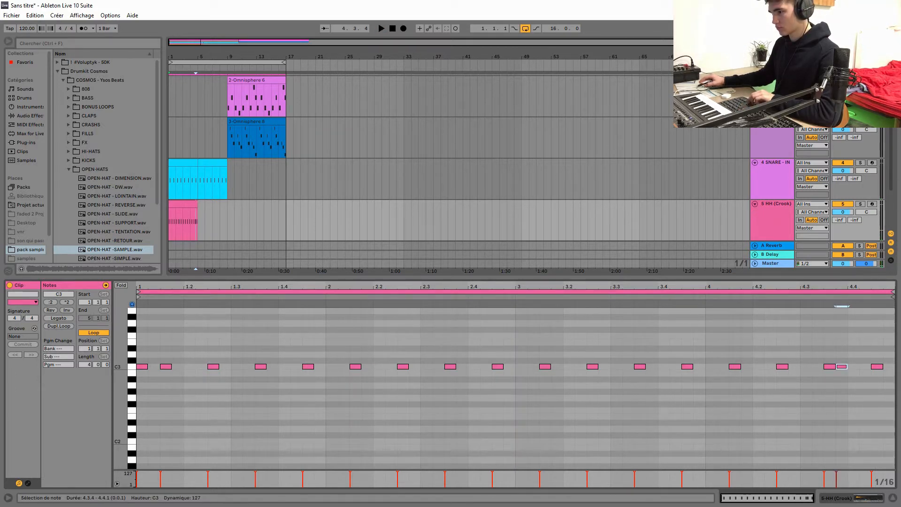
{"action": "key", "text": "space"}
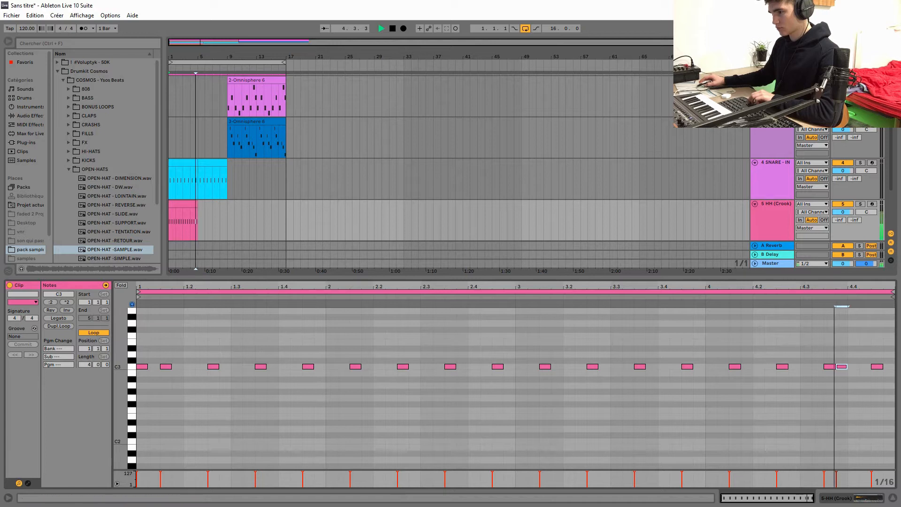
{"action": "key", "text": "space"}
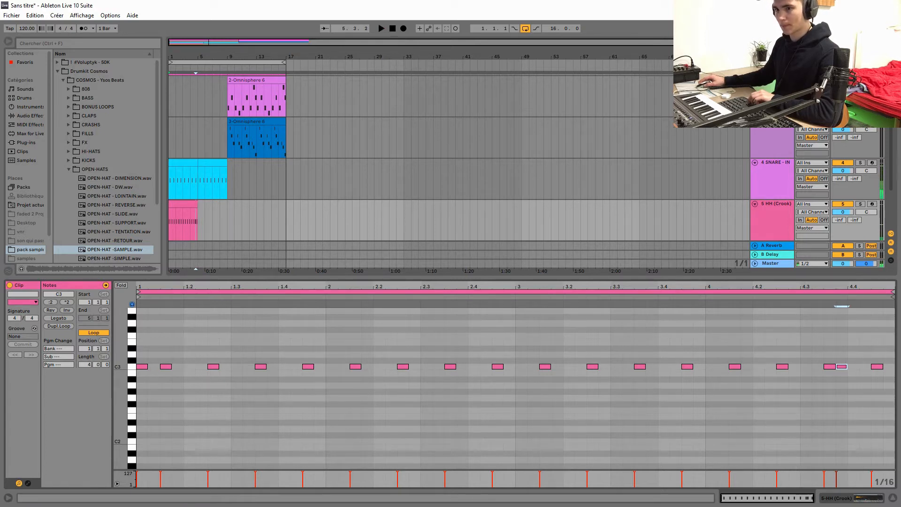
{"action": "left_click", "coordinate": [183, 204]}
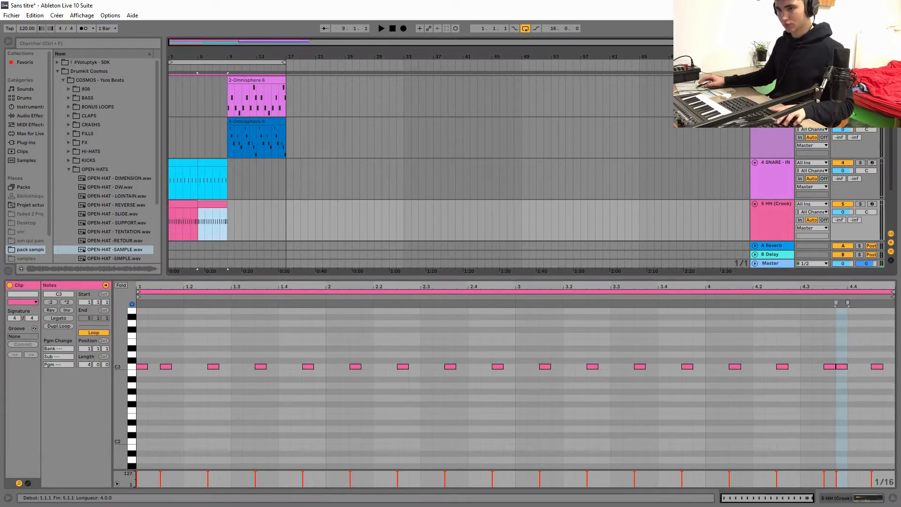
{"action": "key", "text": "ctrl+d"}
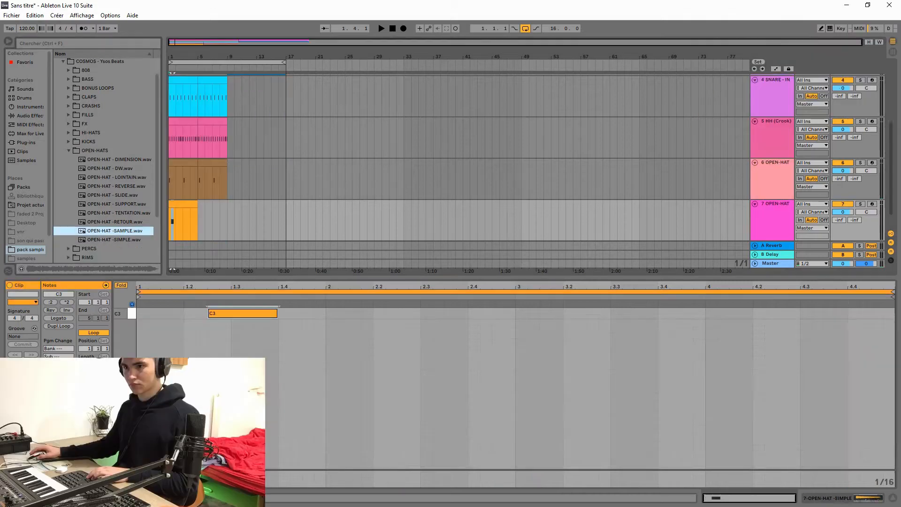
Add a second C3 open-hat note at 3.2.3 in the seventh track's clip, as long as the first note.
{"action": "key", "text": "shift+Tab"}
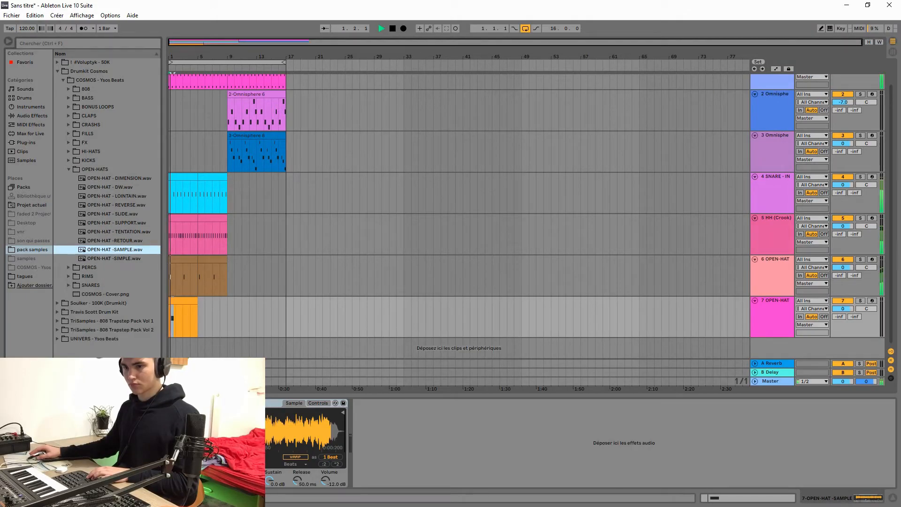
{"action": "left_click", "coordinate": [183, 300]}
{"action": "key", "text": "shift+Tab"}
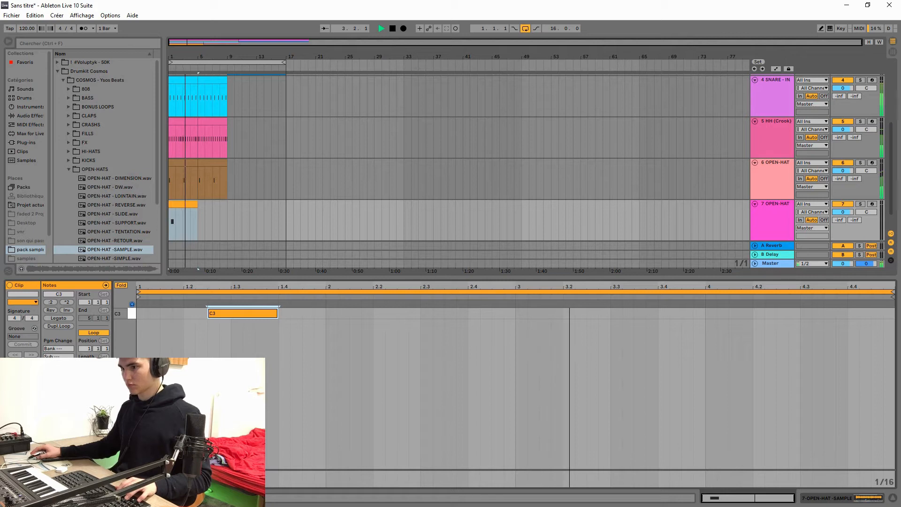
{"action": "double_click", "coordinate": [569, 313]}
{"action": "key", "text": "Right"}
{"action": "key", "text": "Right"}
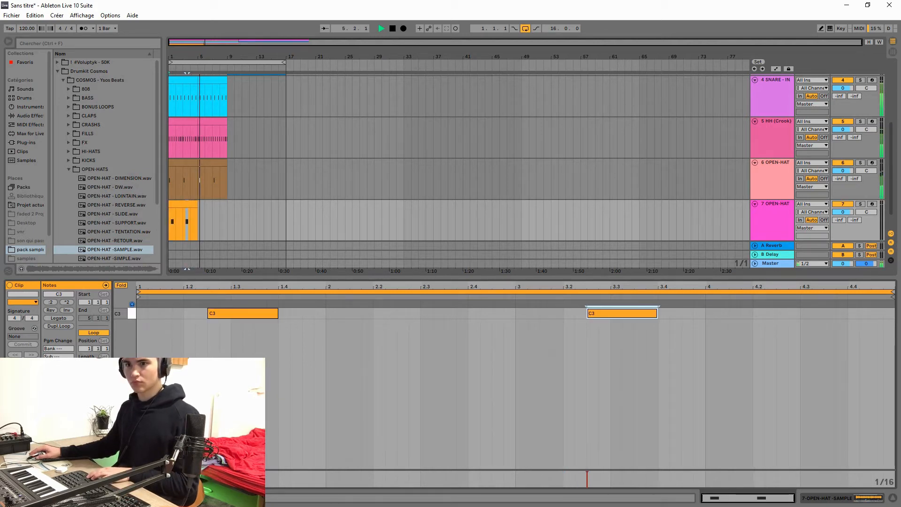
Close the Drumkit Cosmos folder and open the Hats folder of the Soulker - 100K drum kit.
{"action": "left_click", "coordinate": [57, 71]}
{"action": "left_click", "coordinate": [58, 81]}
{"action": "key", "text": "Right"}
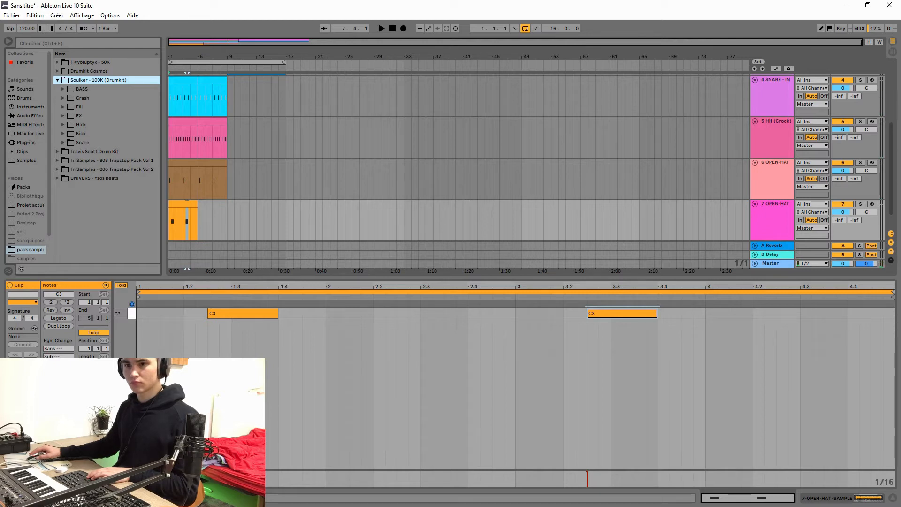
{"action": "key", "text": "Down"}
{"action": "key", "text": "Down"}
{"action": "key", "text": "Down"}
{"action": "key", "text": "Down"}
{"action": "key", "text": "Down"}
{"action": "key", "text": "Right"}
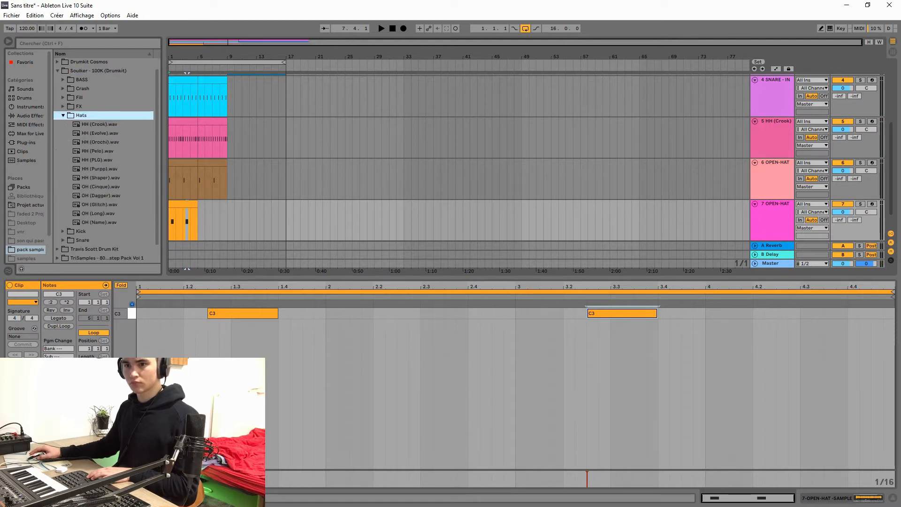
Try OH (Glitch).wav from the Hats folder as the seventh track's open-hat sample.
{"action": "key", "text": "Down"}
{"action": "key", "text": "Down"}
{"action": "key", "text": "Down"}
{"action": "key", "text": "Down"}
{"action": "key", "text": "Down"}
{"action": "key", "text": "Down"}
{"action": "key", "text": "Down"}
{"action": "key", "text": "Down"}
{"action": "key", "text": "Down"}
{"action": "key", "text": "Down"}
{"action": "key", "text": "Return"}
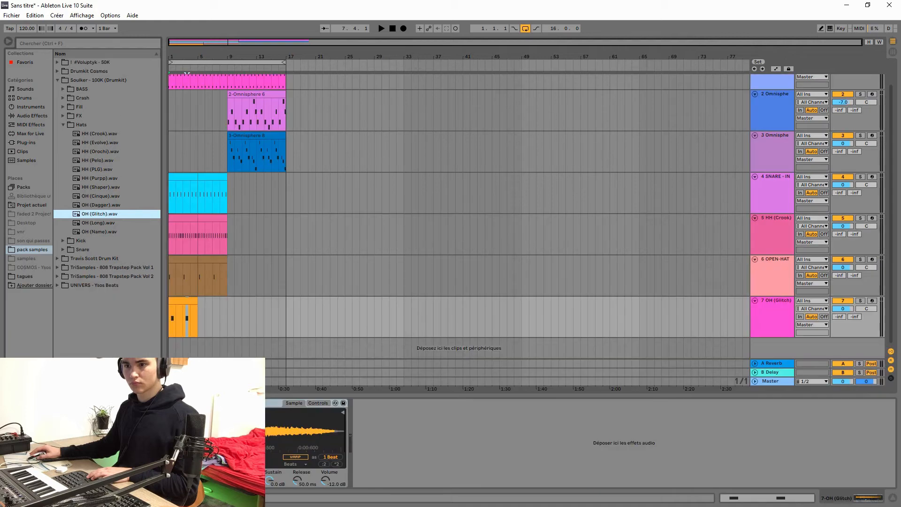
Try OH (Long).wav on the seventh track during playback, followed by OH (Name).wav.
{"action": "key", "text": "Down"}
{"action": "key", "text": "Return"}
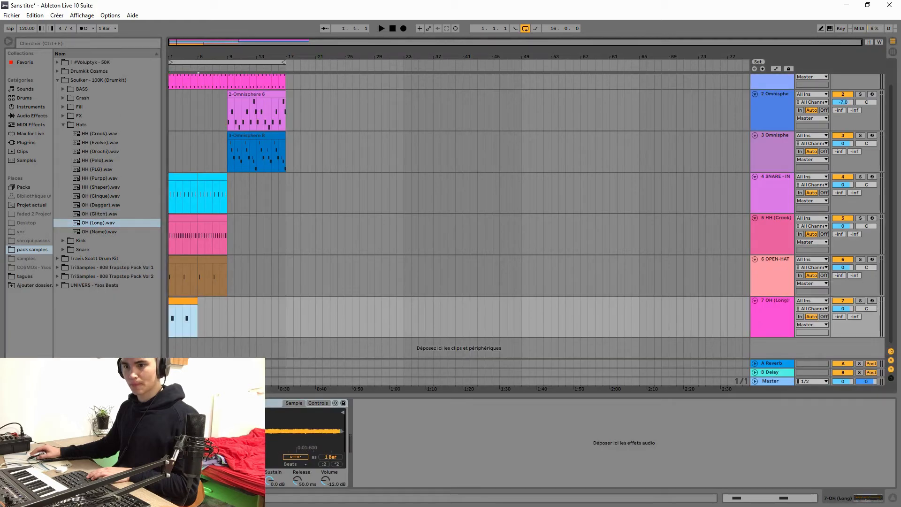
{"action": "key", "text": "space"}
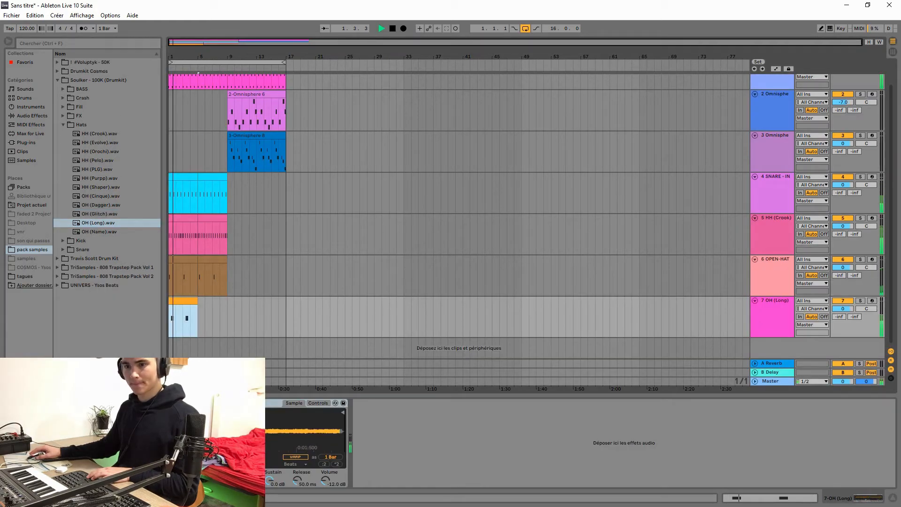
{"action": "key", "text": "Down"}
{"action": "key", "text": "Return"}
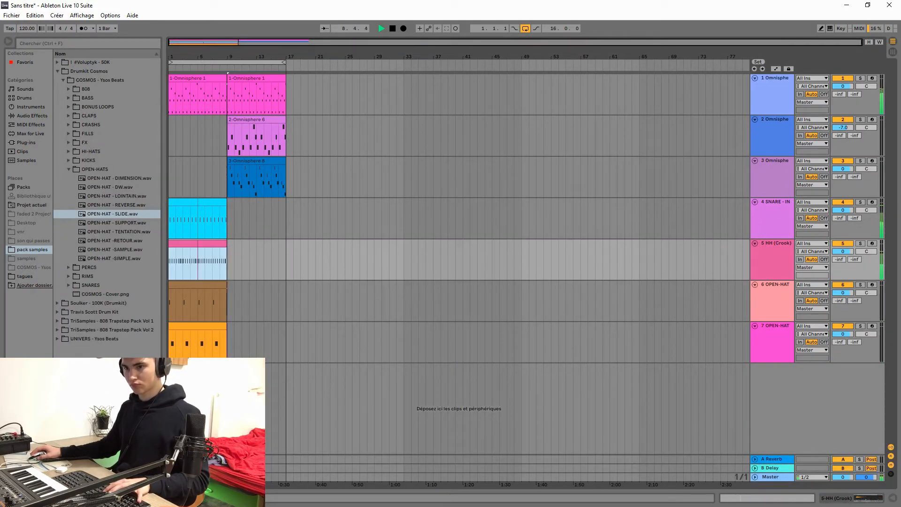
Consolidate the two hi-hat clips into one eight-bar clip and move its note at 4.3.3 to 4.3.2.
{"action": "key", "text": "ctrl+j"}
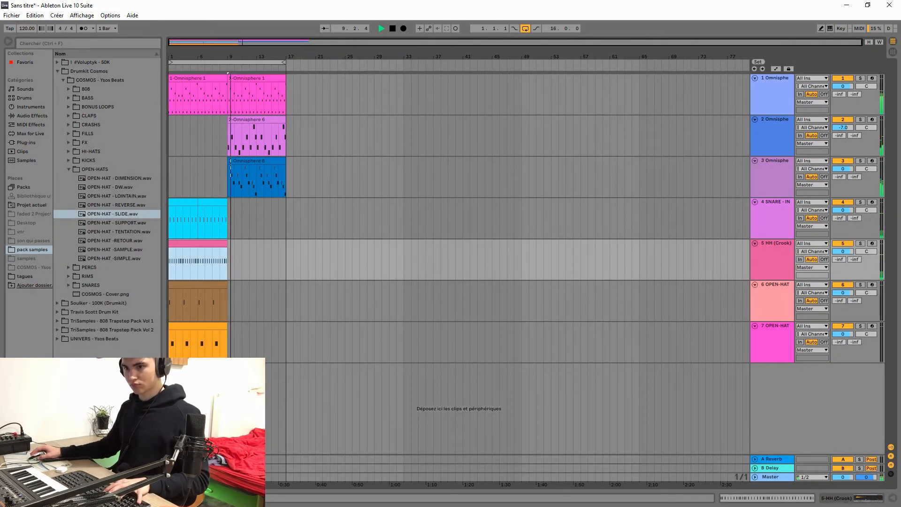
{"action": "double_click", "coordinate": [197, 243]}
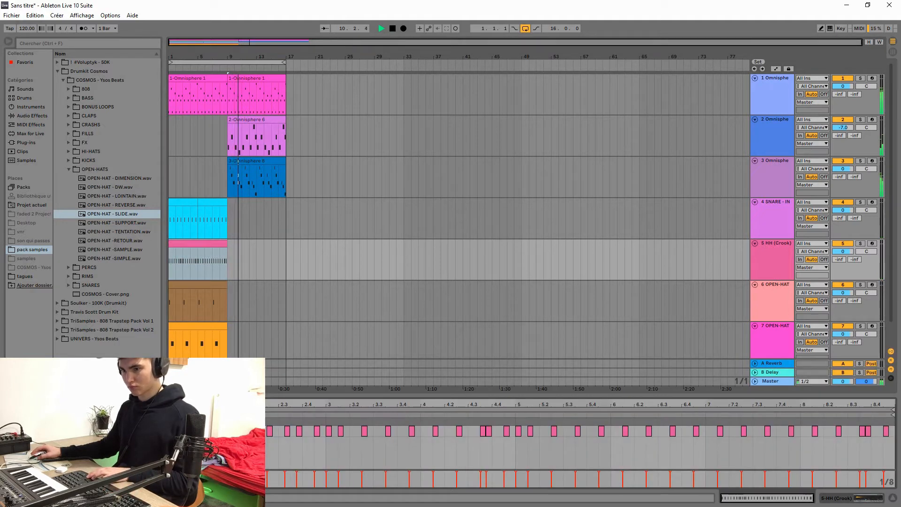
{"action": "left_click", "coordinate": [483, 430]}
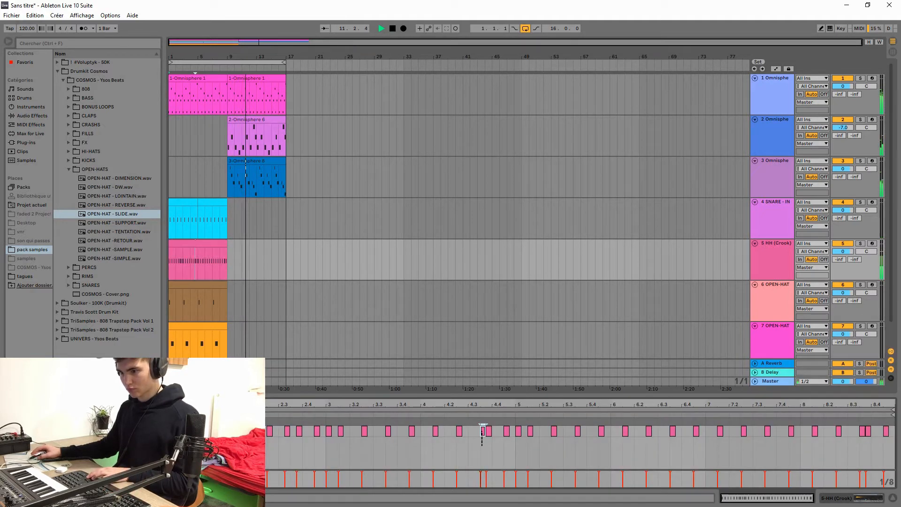
{"action": "scroll", "coordinate": [484, 431], "scroll_direction": "up", "scroll_amount": 2}
{"action": "scroll", "coordinate": [488, 430], "scroll_direction": "up", "scroll_amount": 1}
{"action": "left_click_drag", "start_coordinate": [488, 430], "coordinate": [477, 430]}
{"action": "left_click", "coordinate": [499, 444]}
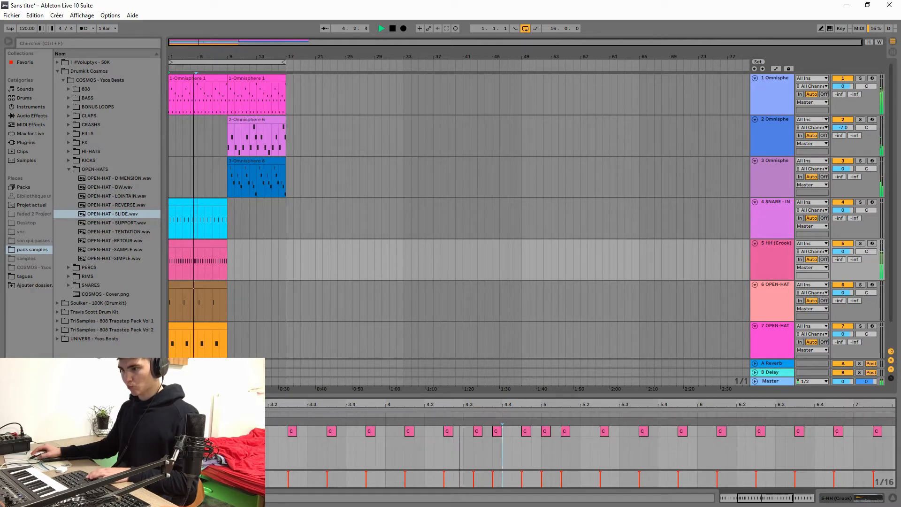
{"action": "scroll", "coordinate": [502, 445], "scroll_direction": "down", "scroll_amount": 2}
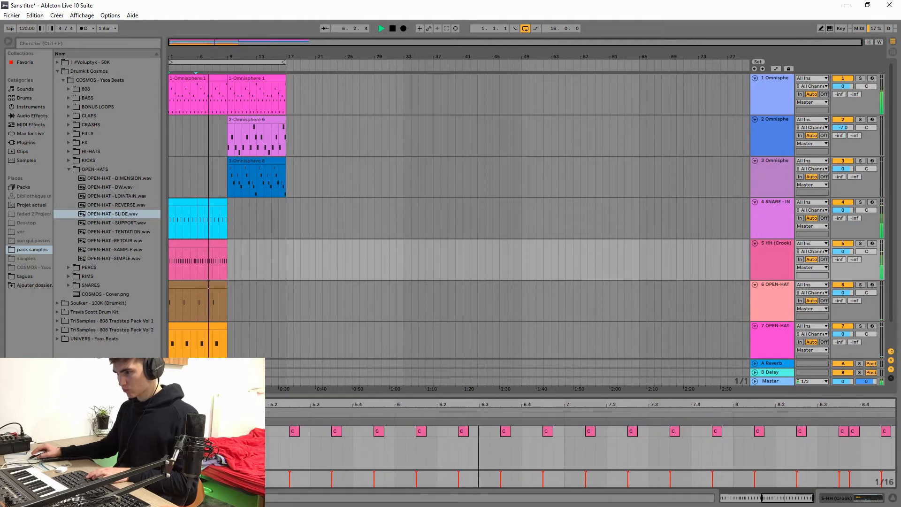
{"action": "scroll", "coordinate": [833, 430], "scroll_direction": "up", "scroll_amount": 2}
{"action": "scroll", "coordinate": [833, 429], "scroll_direction": "down", "scroll_amount": 2}
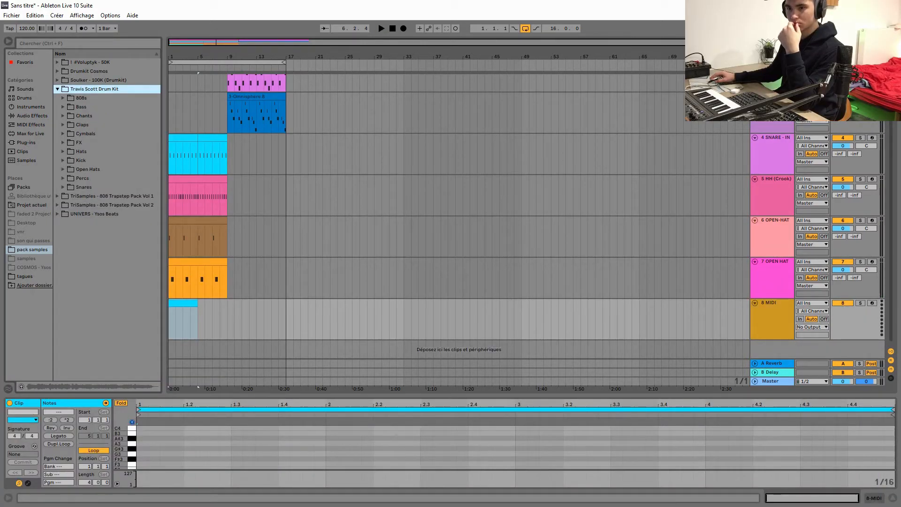
Load Perc 2.wav from the Percs folder of the Travis Scott Drum Kit onto the eighth track.
{"action": "left_click", "coordinate": [63, 178]}
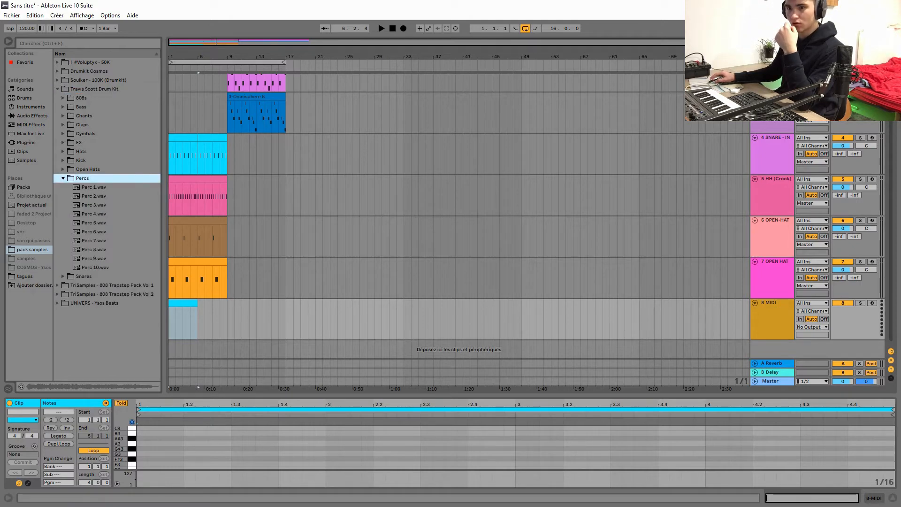
{"action": "double_click", "coordinate": [94, 196]}
{"action": "double_click", "coordinate": [183, 303]}
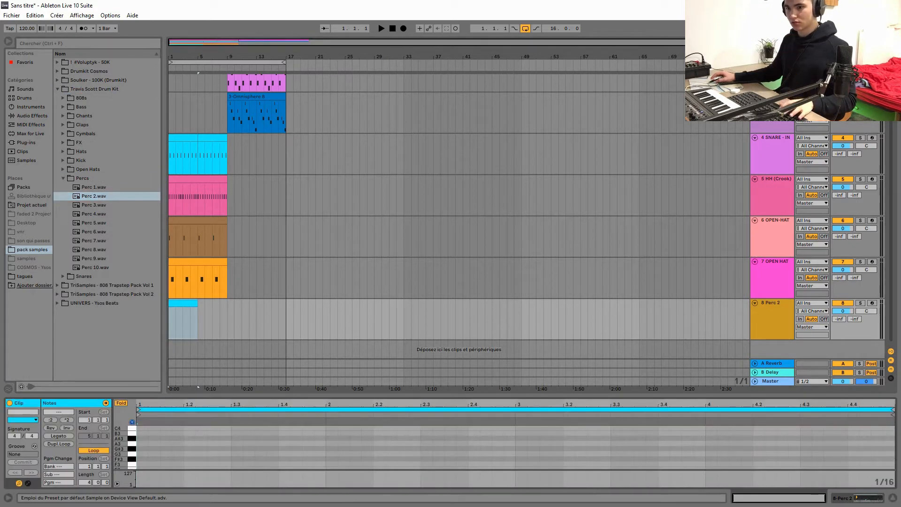
Unfold the percussion clip's enlarged note editor and add C3 notes at 1.3.3 and 1.4.3, checking them by playback.
{"action": "left_click_drag", "start_coordinate": [183, 396], "coordinate": [183, 318]}
{"action": "left_click", "coordinate": [121, 325]}
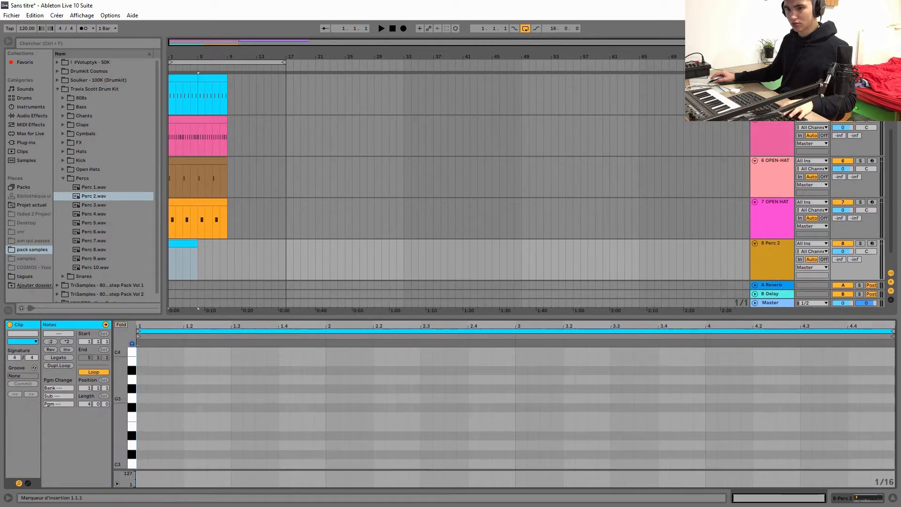
{"action": "scroll", "coordinate": [160, 455], "scroll_direction": "down", "scroll_amount": 1}
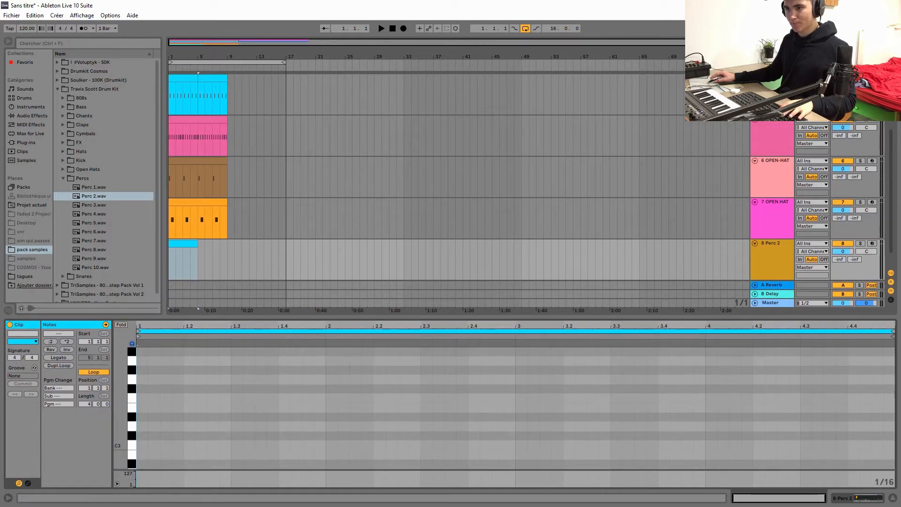
{"action": "key", "text": "space"}
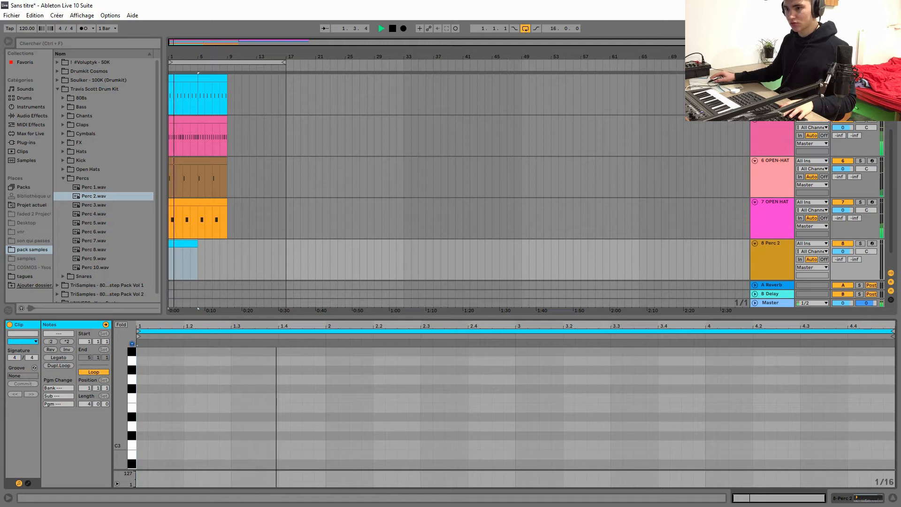
{"action": "key", "text": "space"}
{"action": "double_click", "coordinate": [261, 445]}
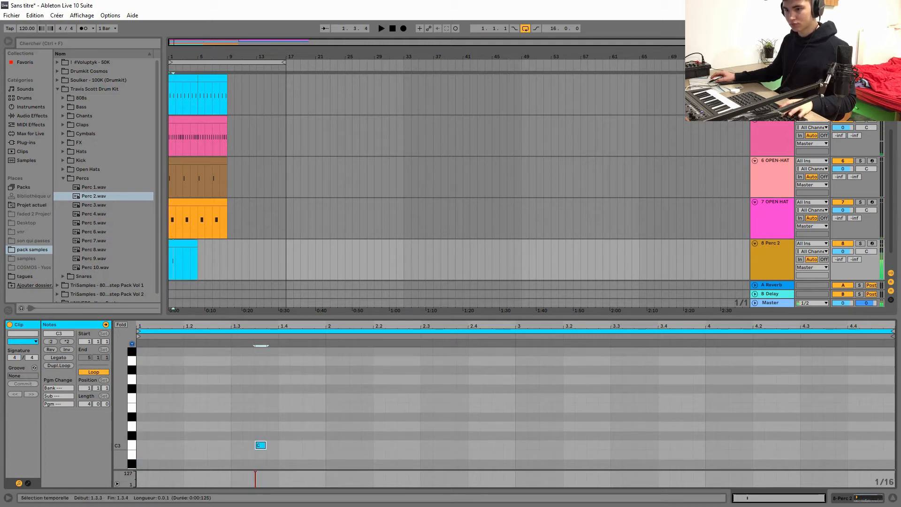
{"action": "key", "text": "space"}
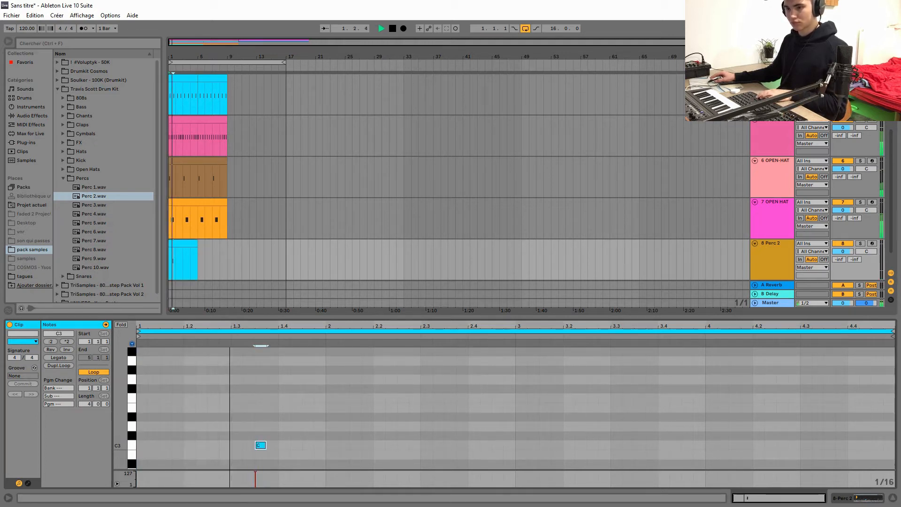
{"action": "double_click", "coordinate": [308, 444]}
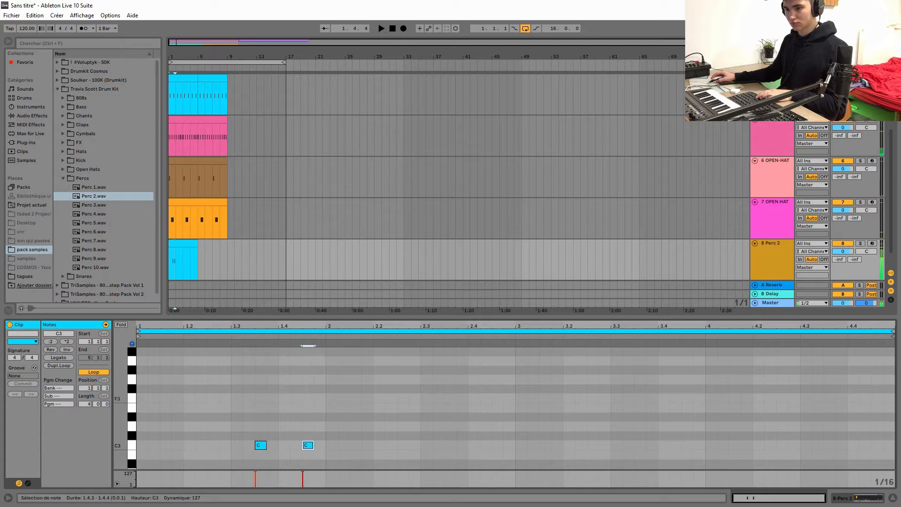
{"action": "key", "text": "space"}
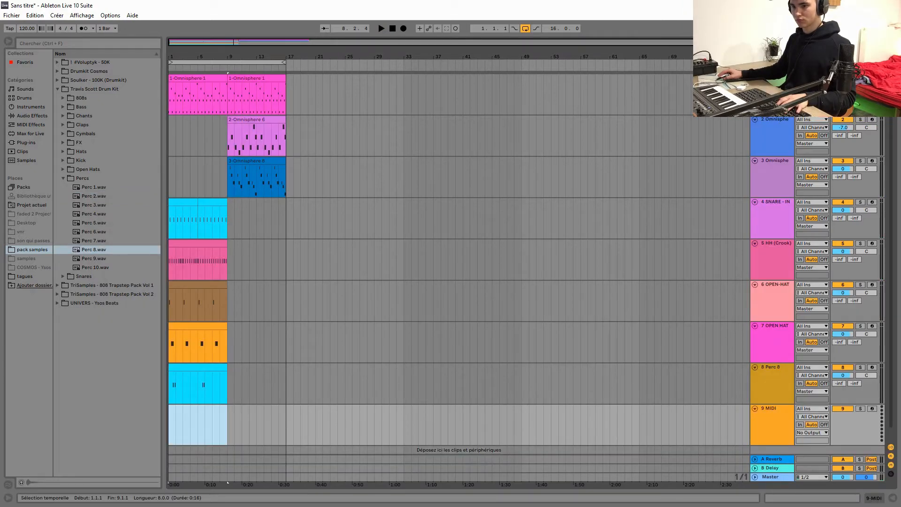
{"action": "double_click", "coordinate": [193, 425]}
{"action": "left_click_drag", "start_coordinate": [193, 425], "coordinate": [170, 425]}
{"action": "left_click", "coordinate": [195, 339]}
{"action": "left_click", "coordinate": [194, 321]}
{"action": "key", "text": "Delete"}
Insert a four-bar MIDI clip at bar 1 of the ninth track and add a C3 note at 1.1.1.
{"action": "left_click_drag", "start_coordinate": [198, 338], "coordinate": [170, 338]}
{"action": "right_click", "coordinate": [178, 324]}
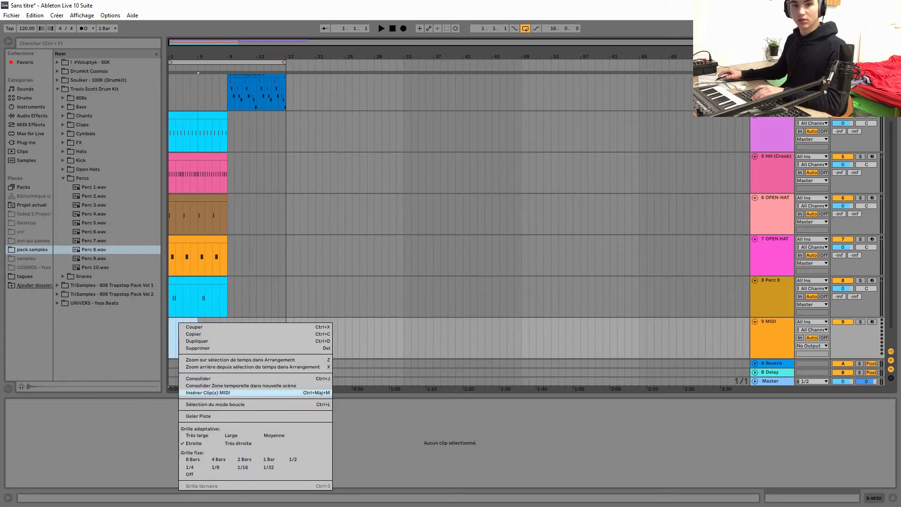
{"action": "left_click", "coordinate": [198, 392]}
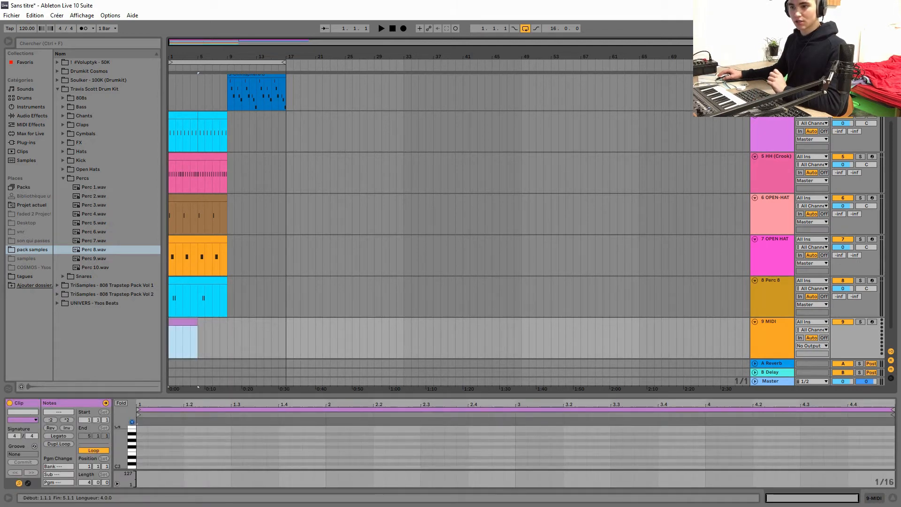
{"action": "scroll", "coordinate": [469, 234], "scroll_direction": "down", "scroll_amount": 1}
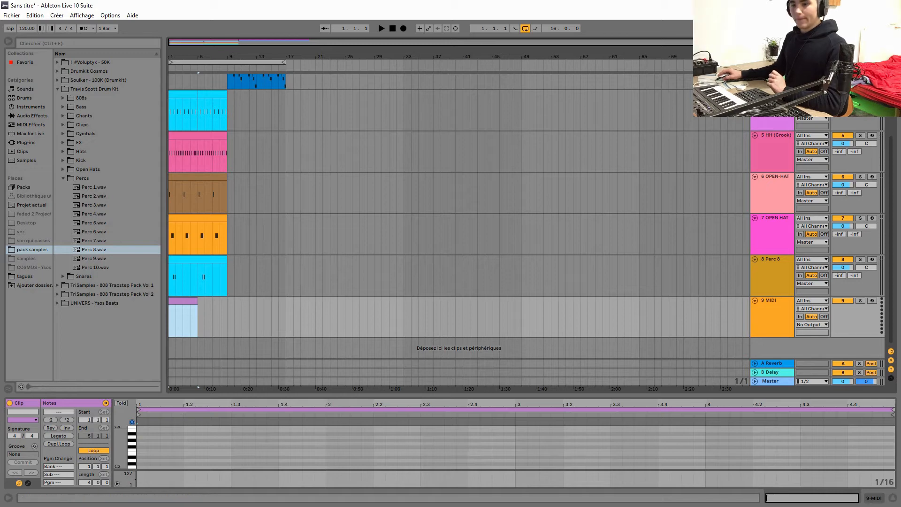
{"action": "left_click_drag", "start_coordinate": [450, 395], "coordinate": [451, 159]}
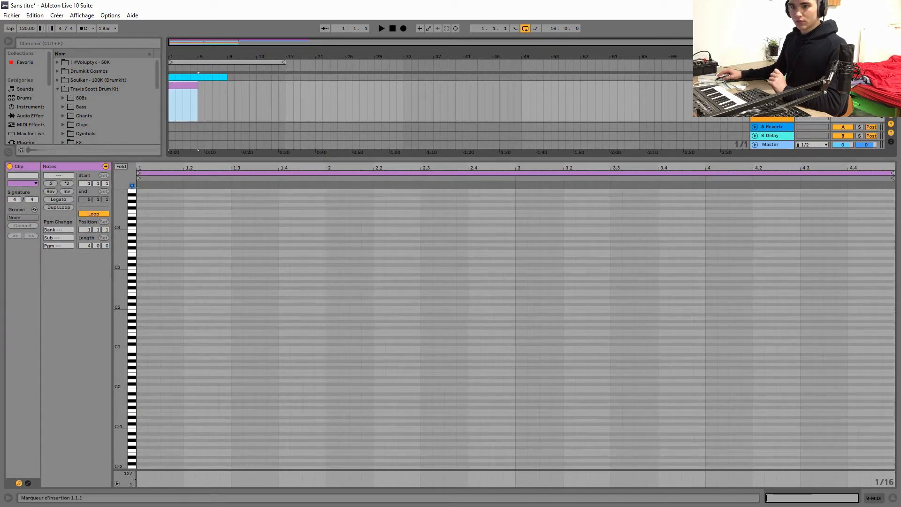
{"action": "double_click", "coordinate": [142, 268]}
{"action": "left_click_drag", "start_coordinate": [450, 161], "coordinate": [450, 304]}
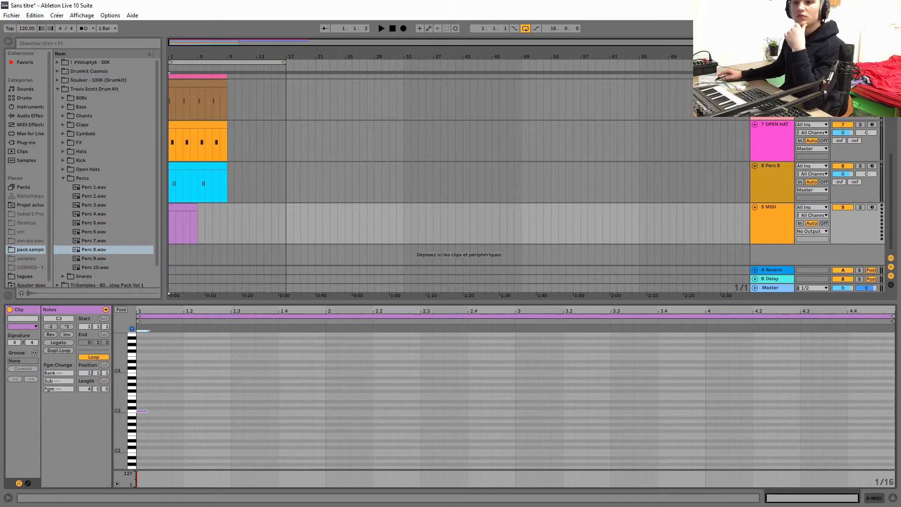
Load Kick (use this a lot).wav from the Kick folder of Soulker - 100K (Drumkit) onto the ninth track.
{"action": "key", "text": "Left"}
{"action": "key", "text": "Up"}
{"action": "key", "text": "Up"}
{"action": "key", "text": "Right"}
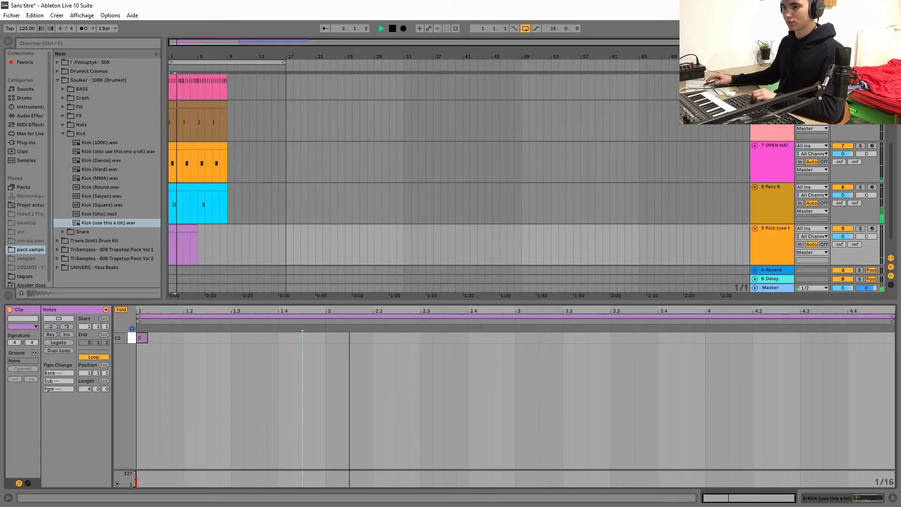
Add C3 kick notes at 2.4.1 and 3.1.1 and listen to them in playback.
{"action": "key", "text": "space"}
{"action": "double_click", "coordinate": [474, 338]}
{"action": "double_click", "coordinate": [524, 338]}
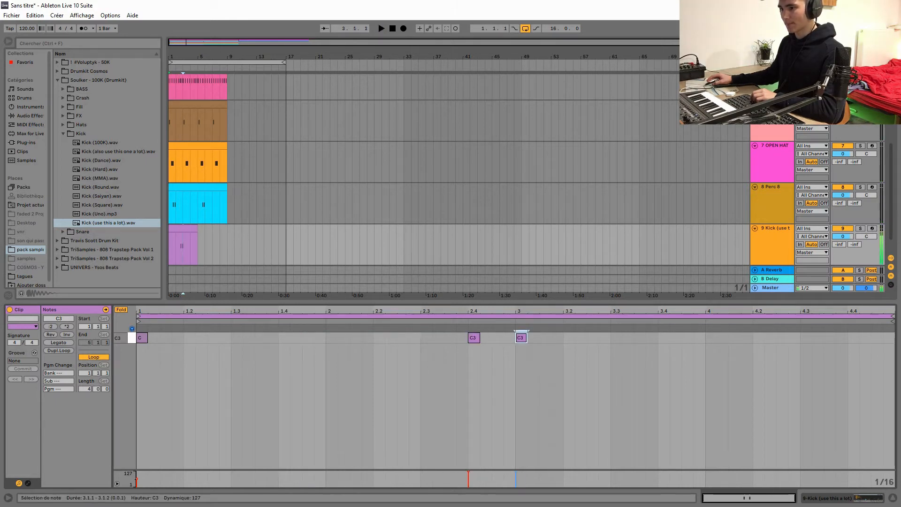
{"action": "key", "text": "space"}
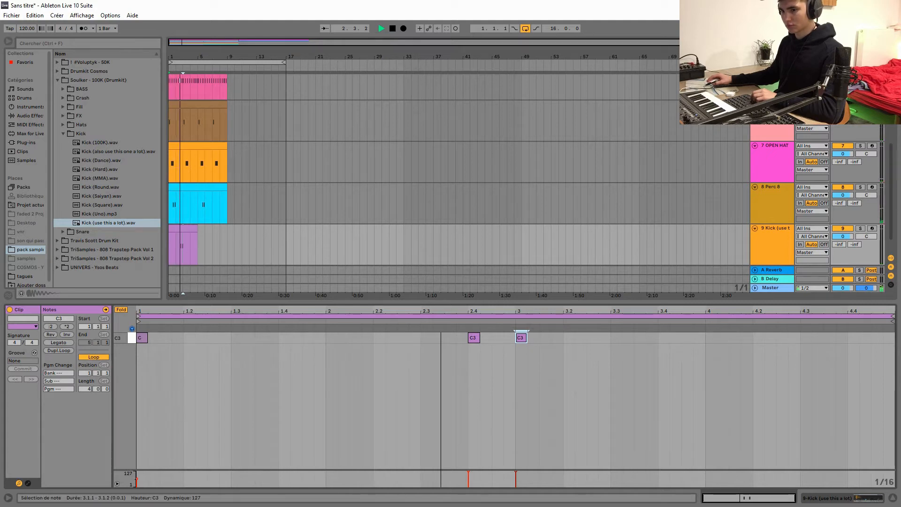
Add a run of C3 kick notes at 4.3.1, 4.3.2 and 4.3.3 and play it back.
{"action": "left_click", "coordinate": [142, 338]}
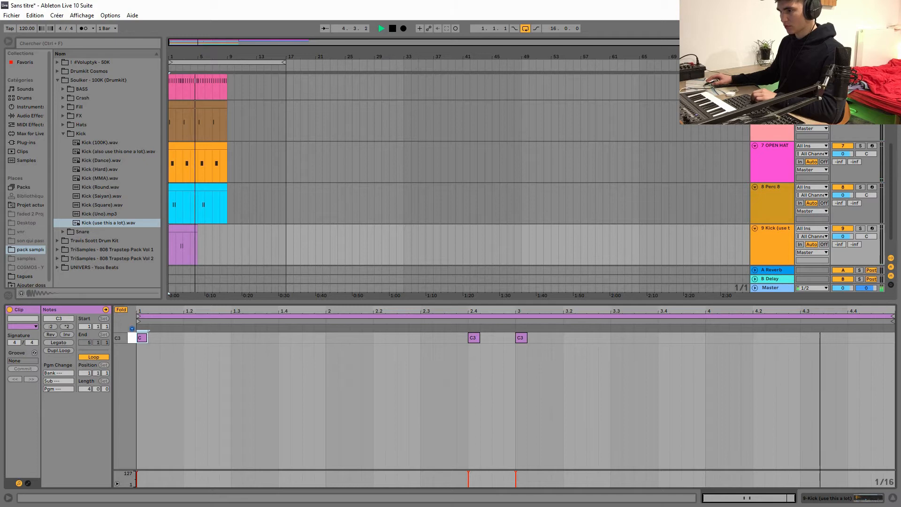
{"action": "key", "text": "space"}
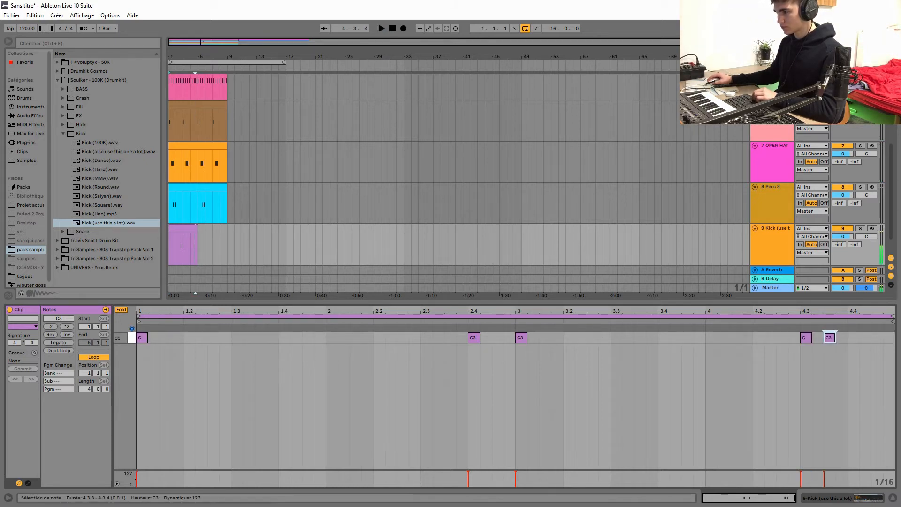
{"action": "key", "text": "Left"}
{"action": "double_click", "coordinate": [830, 338]}
{"action": "key", "text": "space"}
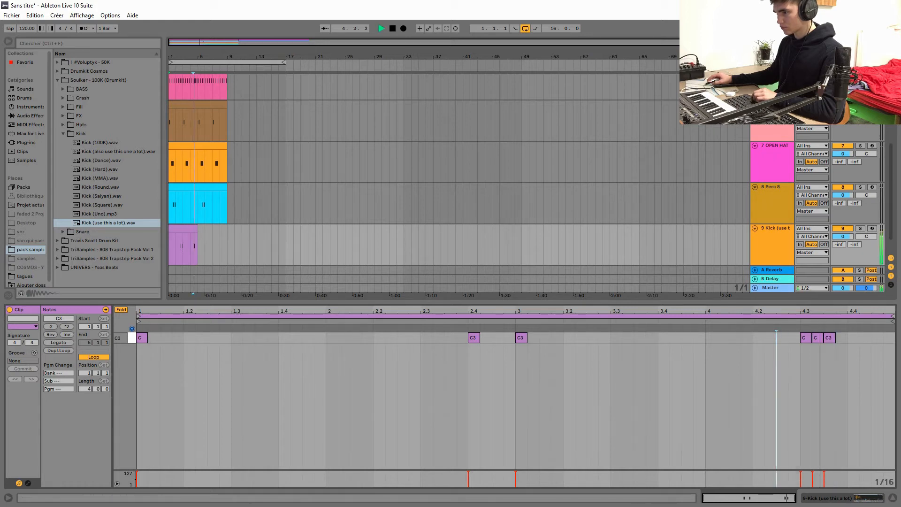
Shift the last two kick notes later in bar 4 so they sit at 4.3.3 and 4.4.1.
{"action": "left_click_drag", "start_coordinate": [841, 360], "coordinate": [821, 338]}
{"action": "key", "text": "Right"}
{"action": "left_click", "coordinate": [843, 352]}
{"action": "left_click", "coordinate": [842, 338]}
{"action": "key", "text": "Right"}
Play the kick pattern with the beat and slightly lower the velocity of the note at 2.4.1.
{"action": "left_click", "coordinate": [871, 352]}
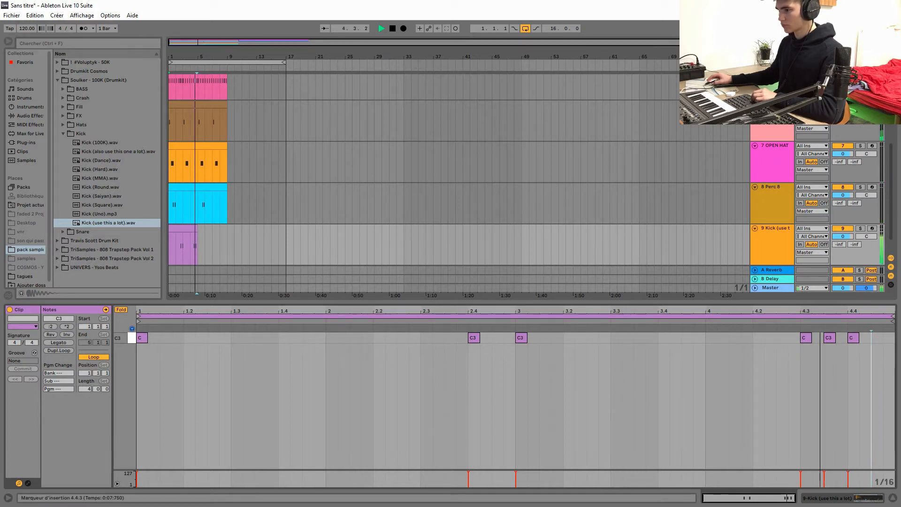
{"action": "key", "text": "space"}
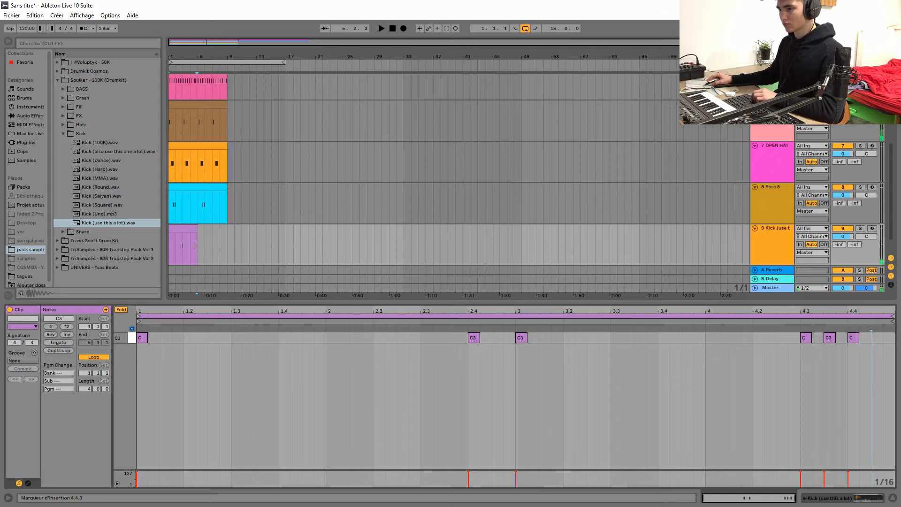
{"action": "key", "text": "space"}
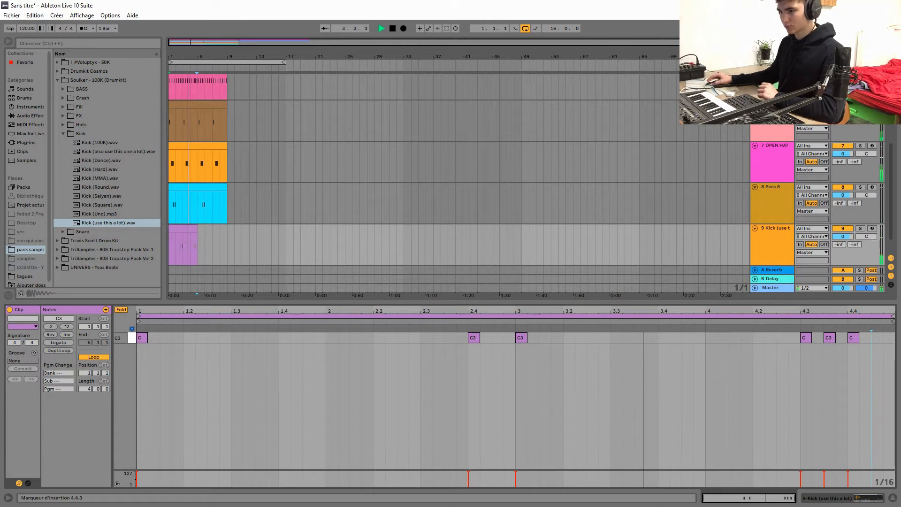
{"action": "left_click_drag", "start_coordinate": [473, 338], "coordinate": [473, 361]}
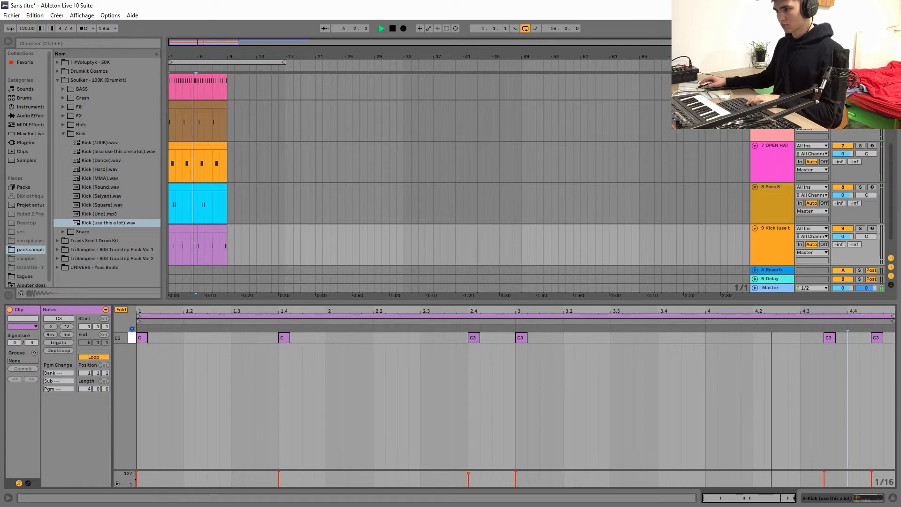
Move the kick note at 1.4.1 two sixteenths earlier to 1.3.3 and check it by playback.
{"action": "left_click_drag", "start_coordinate": [302, 357], "coordinate": [265, 333]}
{"action": "key", "text": "Left"}
{"action": "key", "text": "Left"}
{"action": "key", "text": "space"}
{"action": "key", "text": "space"}
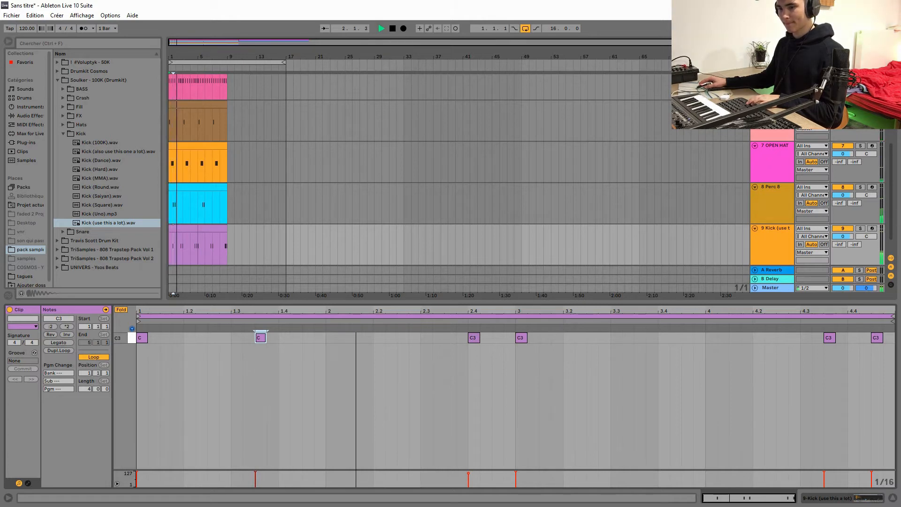
Open the percussion clip, nudge its note around 1.3.3 one sixteenth earlier and check it by playback.
{"action": "left_click", "coordinate": [202, 187]}
{"action": "left_click_drag", "start_coordinate": [255, 370], "coordinate": [191, 334]}
{"action": "left_click_drag", "start_coordinate": [252, 370], "coordinate": [234, 337]}
{"action": "key", "text": "Left"}
{"action": "key", "text": "space"}
{"action": "key", "text": "space"}
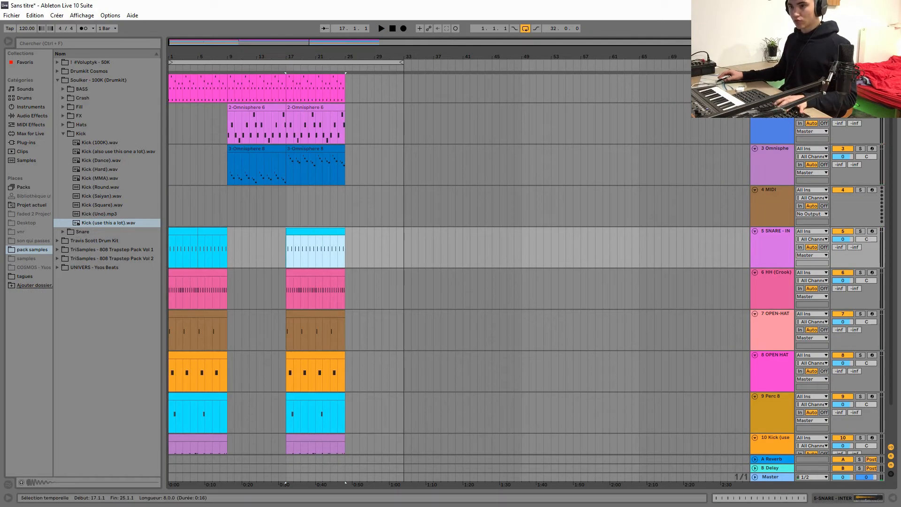
Insert a four-bar MIDI clip at bar 17 of the empty fourth track and add a C3 note at 1.1.1.
{"action": "left_click_drag", "start_coordinate": [314, 201], "coordinate": [288, 199]}
{"action": "right_click", "coordinate": [287, 200]}
{"action": "left_click", "coordinate": [314, 277]}
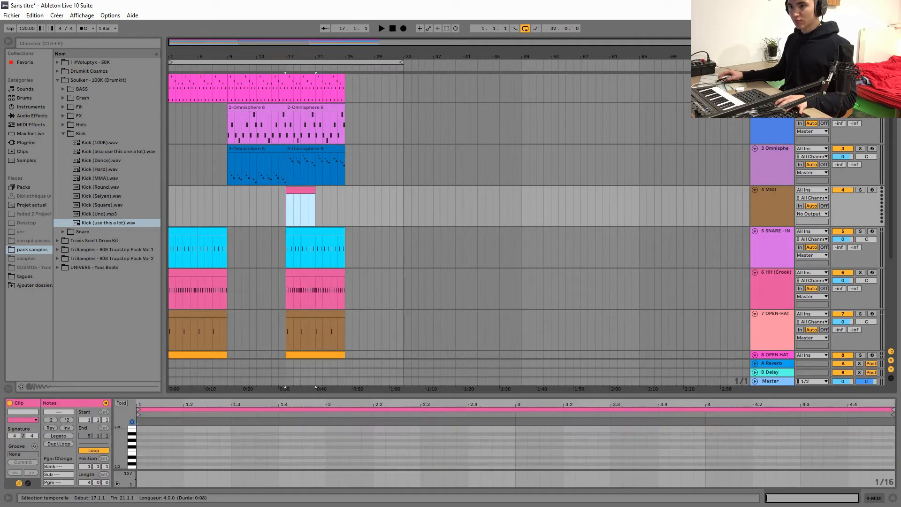
{"action": "double_click", "coordinate": [300, 190]}
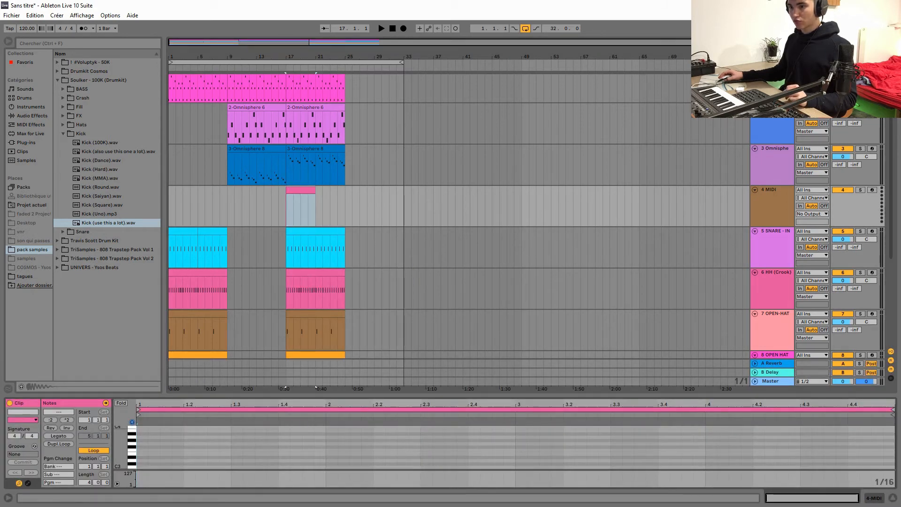
{"action": "left_click_drag", "start_coordinate": [309, 396], "coordinate": [310, 253]}
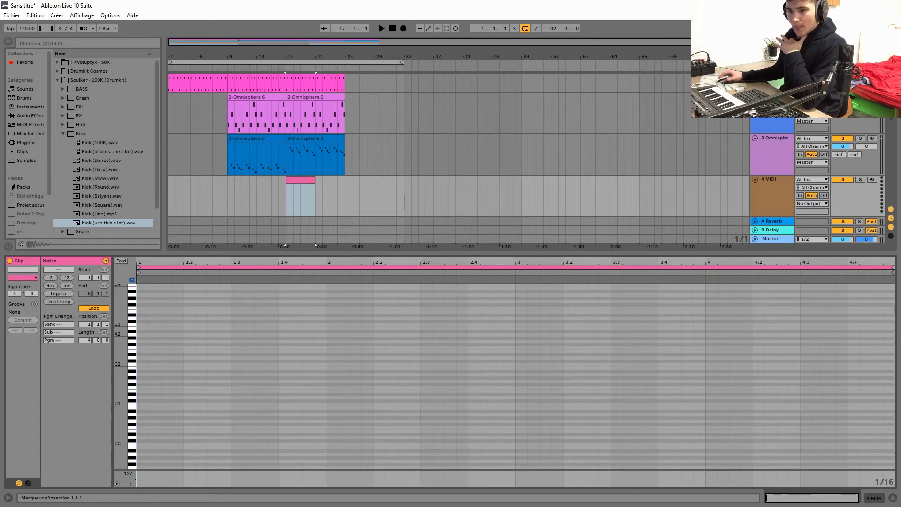
{"action": "double_click", "coordinate": [145, 324]}
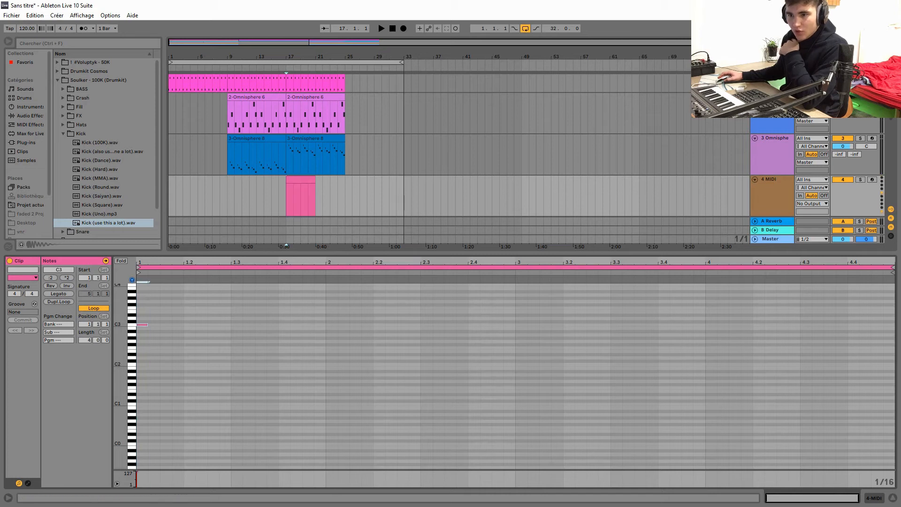
Load HH (Evolve).wav from the Hats folder of Soulker - 100K (Drumkit) onto the fourth track.
{"action": "left_click", "coordinate": [62, 134]}
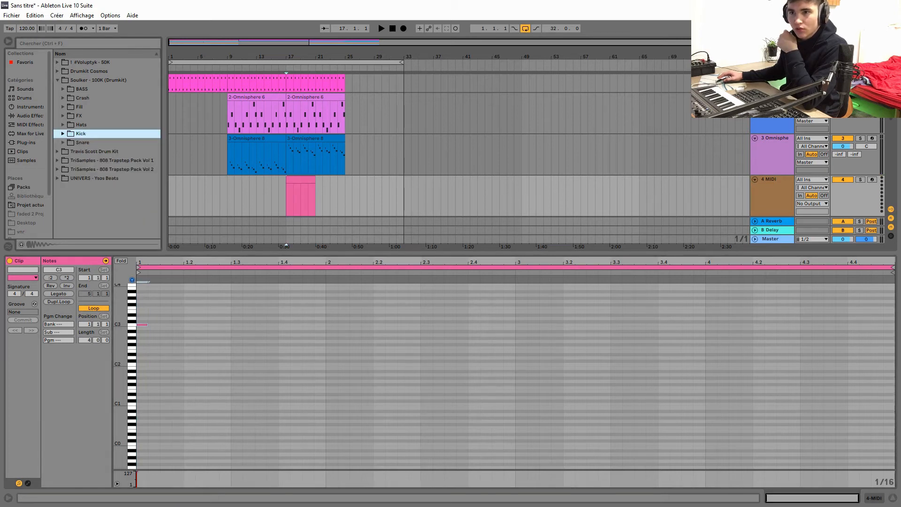
{"action": "key", "text": "Left"}
{"action": "key", "text": "Left"}
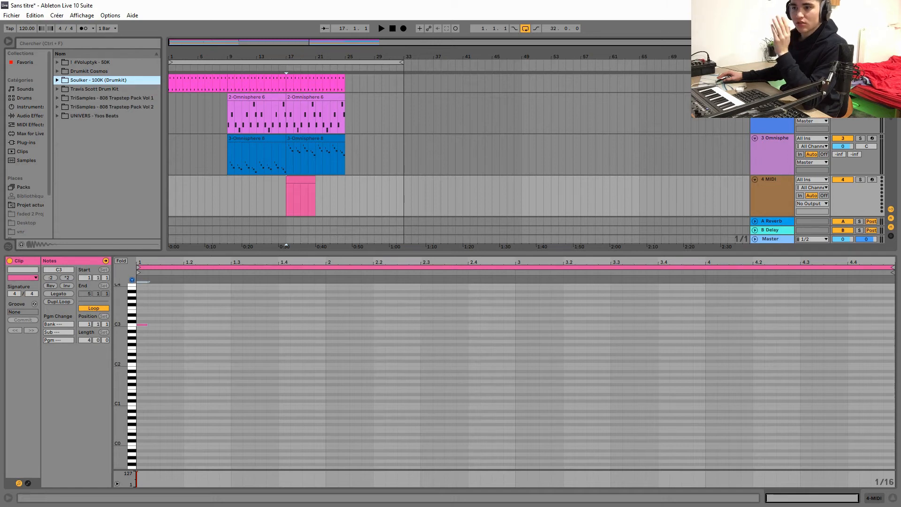
{"action": "left_click", "coordinate": [57, 71]}
{"action": "left_click", "coordinate": [57, 71]}
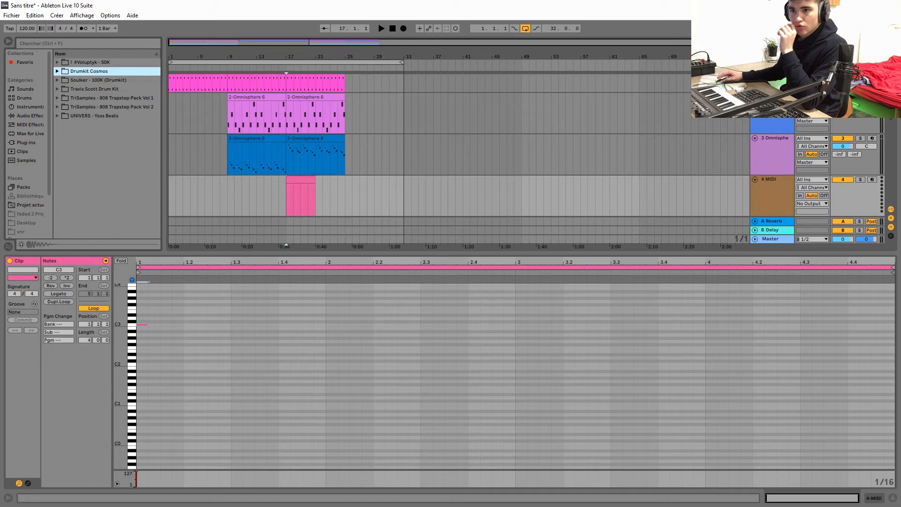
{"action": "key", "text": "Down"}
{"action": "key", "text": "Right"}
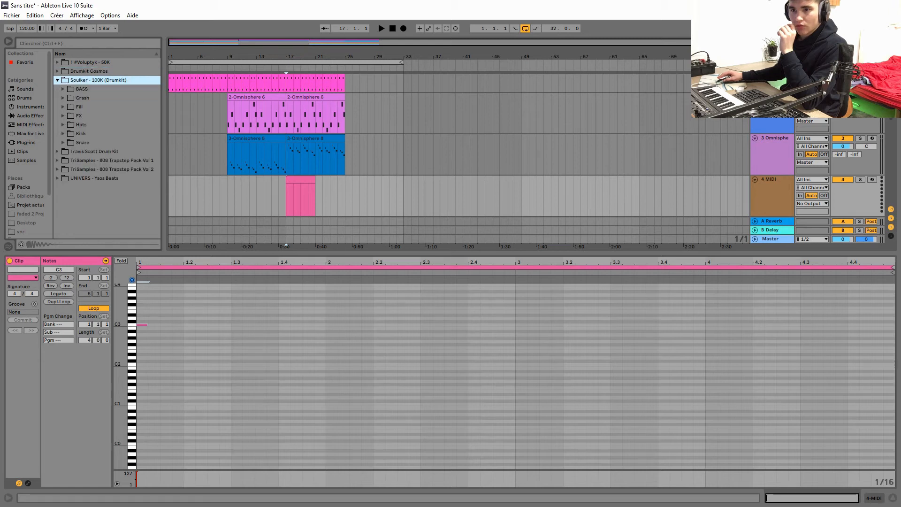
{"action": "key", "text": "Down"}
{"action": "key", "text": "Down"}
{"action": "key", "text": "Down"}
{"action": "key", "text": "Down"}
{"action": "key", "text": "Down"}
{"action": "key", "text": "Right"}
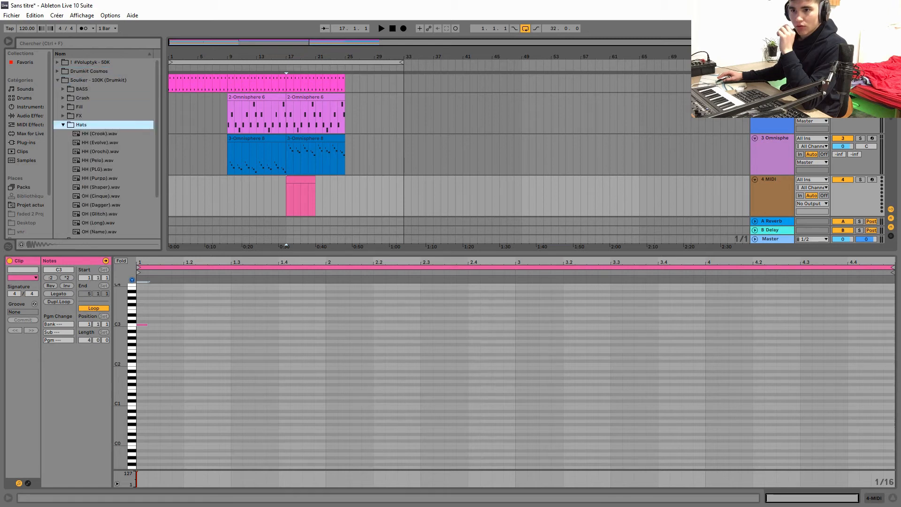
{"action": "key", "text": "Down"}
{"action": "key", "text": "Down"}
{"action": "key", "text": "Return"}
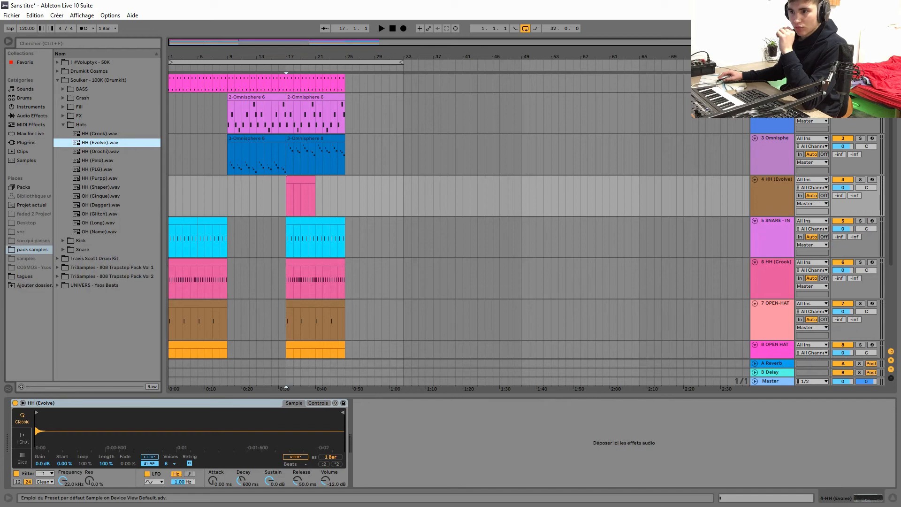
Add a softer C3 hi-hat note at 1.1.3 and duplicate the two-note pair twice, up to 1.3.3.
{"action": "double_click", "coordinate": [301, 180]}
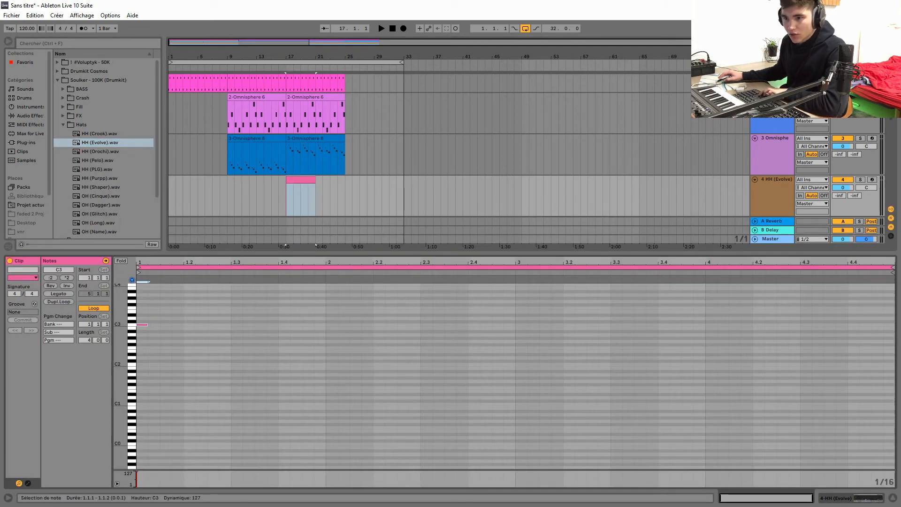
{"action": "left_click", "coordinate": [161, 282]}
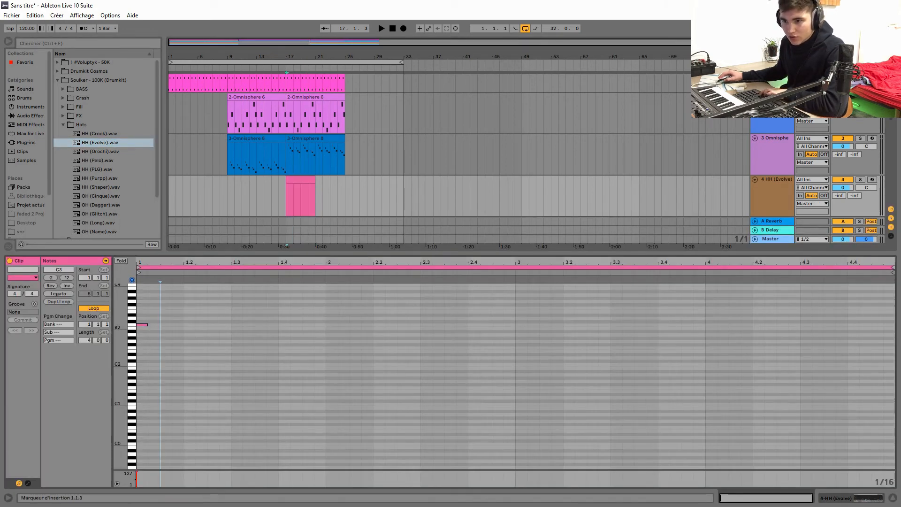
{"action": "key", "text": "ctrl+v"}
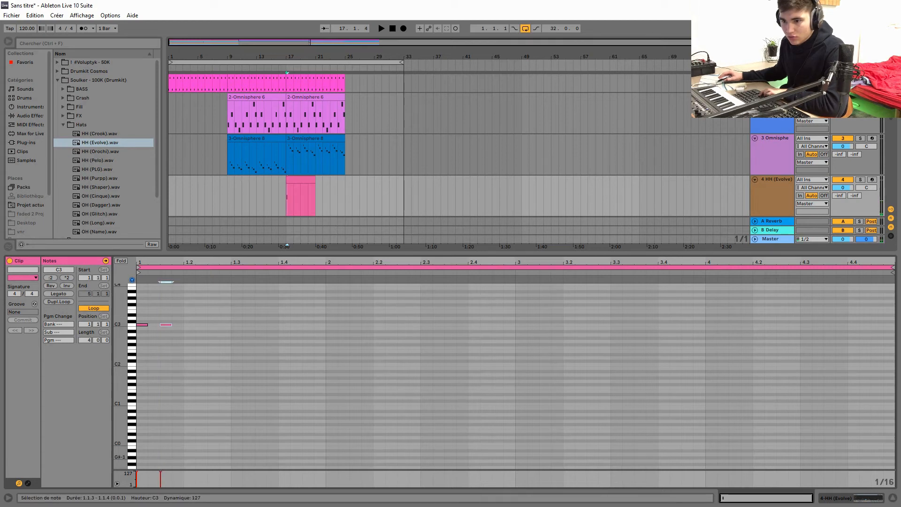
{"action": "left_click_drag", "start_coordinate": [184, 328], "coordinate": [142, 322]}
{"action": "key", "text": "ctrl+d"}
{"action": "key", "text": "ctrl+d"}
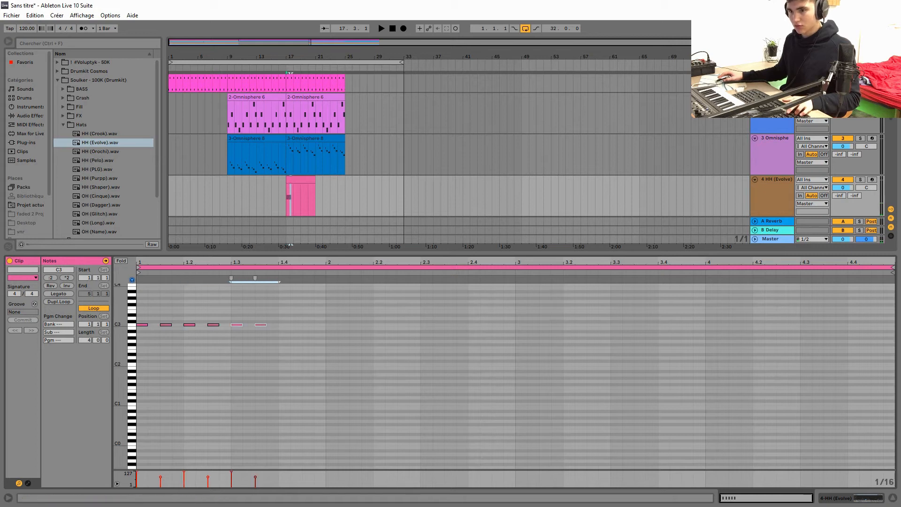
Duplicate the hi-hat pair until it fills all four bars of the clip, listening during playback.
{"action": "key", "text": "space"}
{"action": "key", "text": "ctrl+d"}
{"action": "key", "text": "ctrl+d"}
{"action": "key", "text": "ctrl+d"}
{"action": "key", "text": "ctrl+d"}
{"action": "key", "text": "ctrl+d"}
{"action": "key", "text": "ctrl+d"}
{"action": "key", "text": "ctrl+d"}
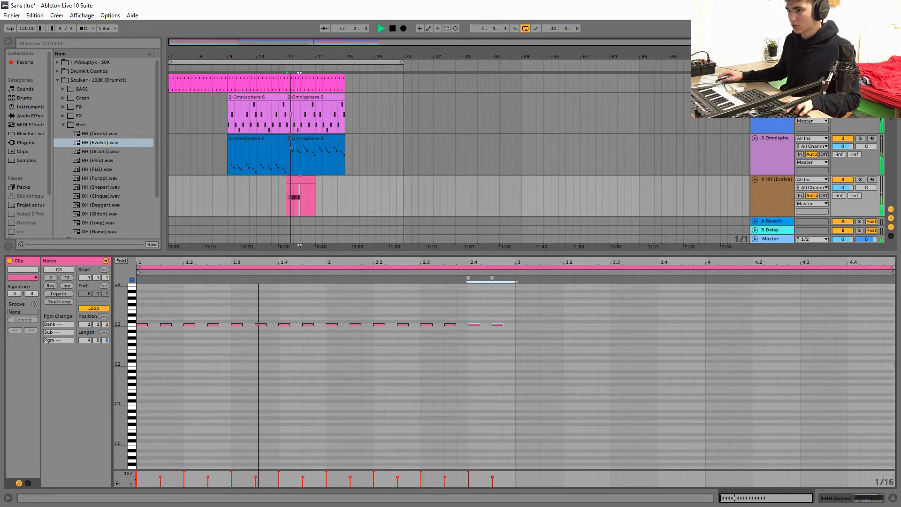
{"action": "key", "text": "ctrl+d"}
{"action": "key", "text": "ctrl+d"}
{"action": "key", "text": "ctrl+d"}
{"action": "key", "text": "ctrl+d"}
{"action": "key", "text": "ctrl+d"}
{"action": "key", "text": "ctrl+d"}
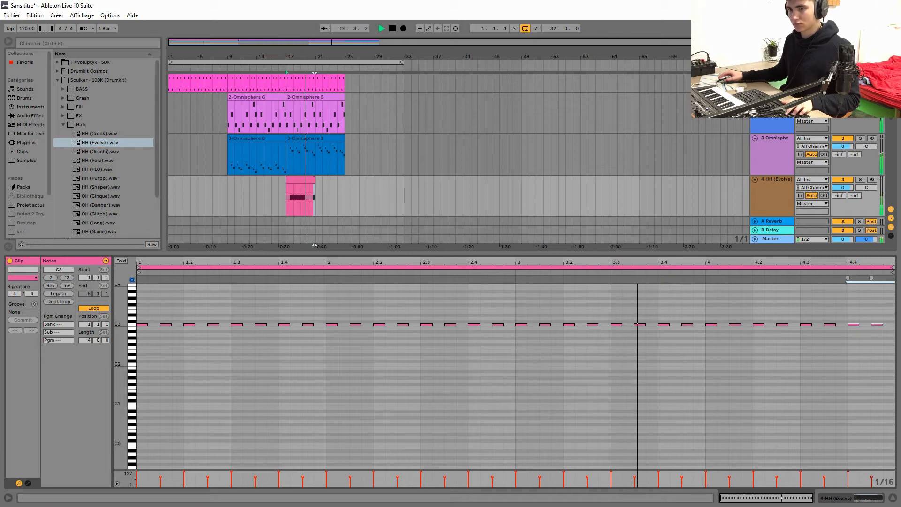
Try HH (Orochi).wav as the hi-hat sample on the fourth track during playback.
{"action": "left_click", "coordinate": [100, 151]}
{"action": "key", "text": "Return"}
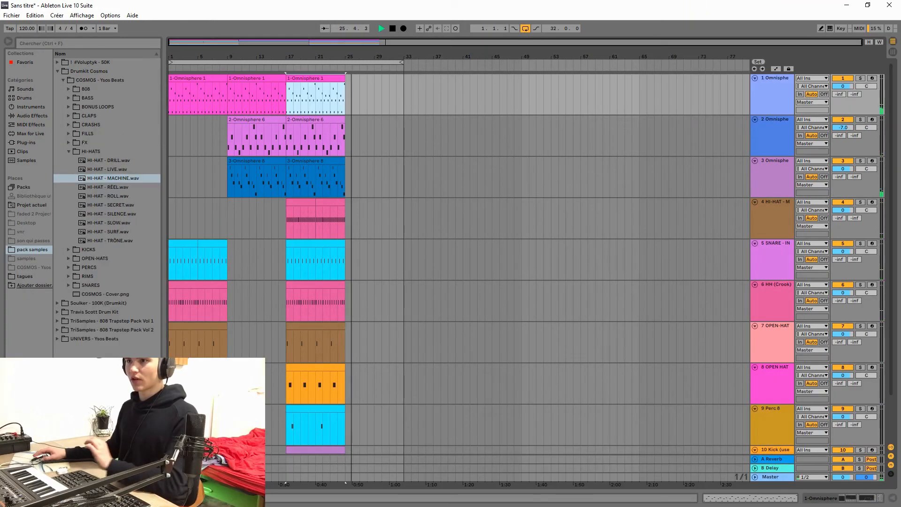
Return the playback position to the start of the arrangement.
{"action": "key", "text": "Home"}
{"action": "scroll", "coordinate": [459, 262], "scroll_direction": "down", "scroll_amount": 3}
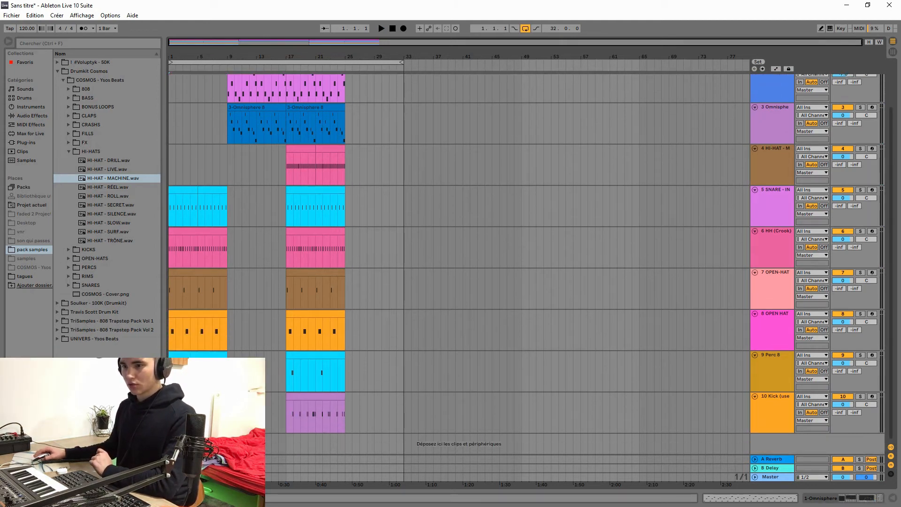
Shift all the arrangement's clips eight bars later to start at bar 9, and copy the first Omnisphere melody clip to bar 1.
{"action": "left_click_drag", "start_coordinate": [346, 434], "coordinate": [258, 79]}
{"action": "key", "text": "ctrl+d"}
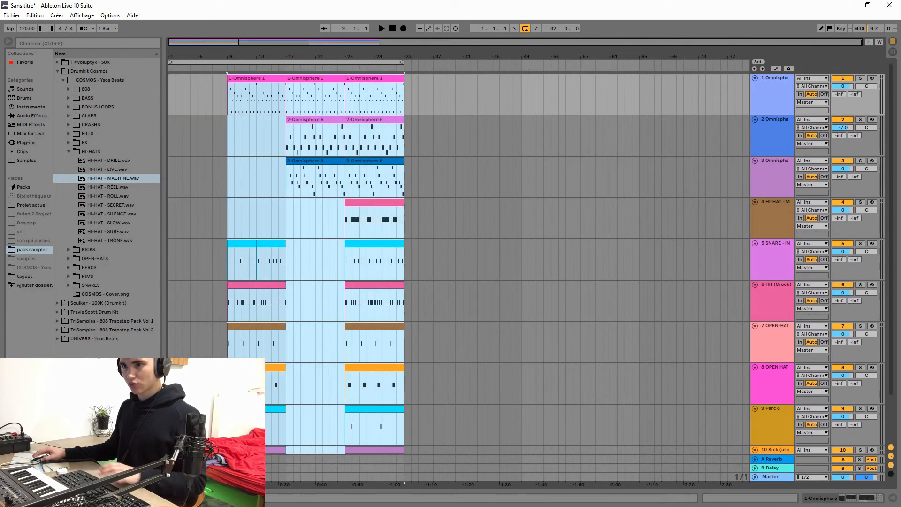
{"action": "left_click", "coordinate": [258, 78]}
{"action": "left_click", "coordinate": [171, 96]}
{"action": "key", "text": "ctrl+v"}
{"action": "scroll", "coordinate": [526, 258], "scroll_direction": "down", "scroll_amount": 1}
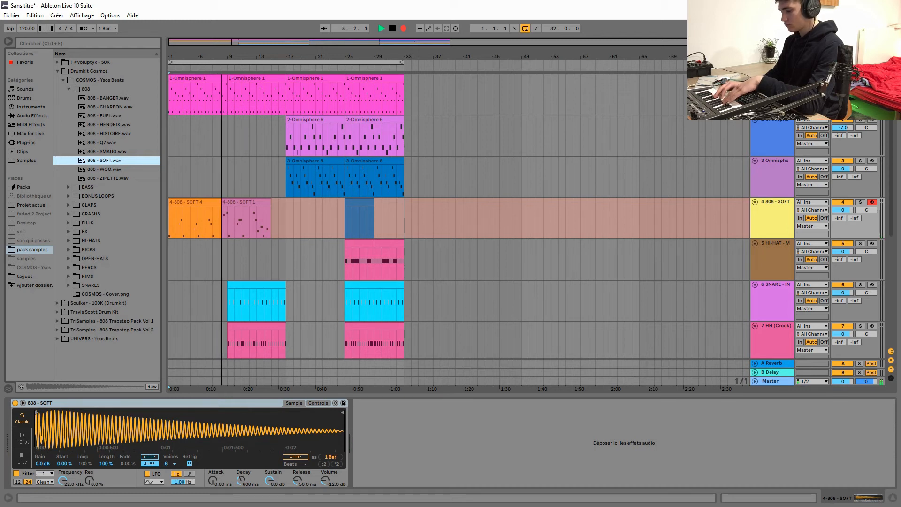
Stop playback and rework the end of the first 808 clip so it has only B3 at 8.3 and A3 at 8.4.
{"action": "key", "text": "space"}
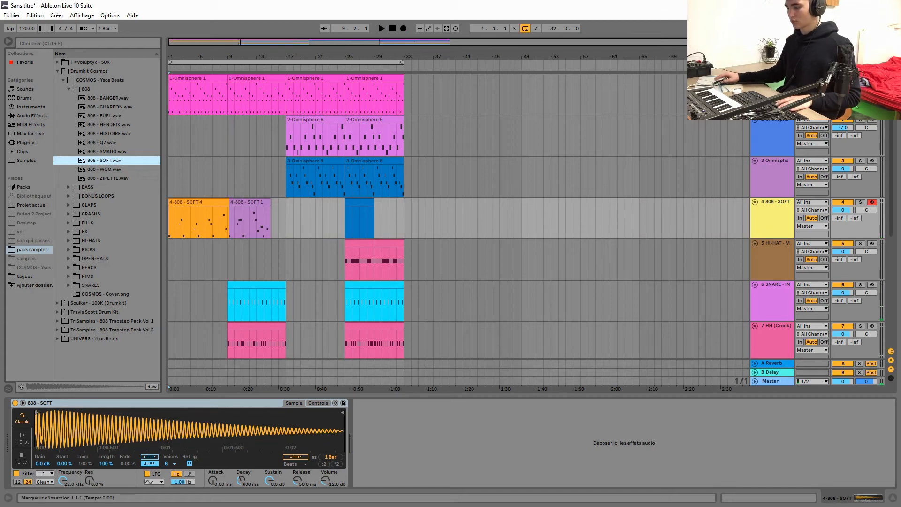
{"action": "double_click", "coordinate": [198, 203]}
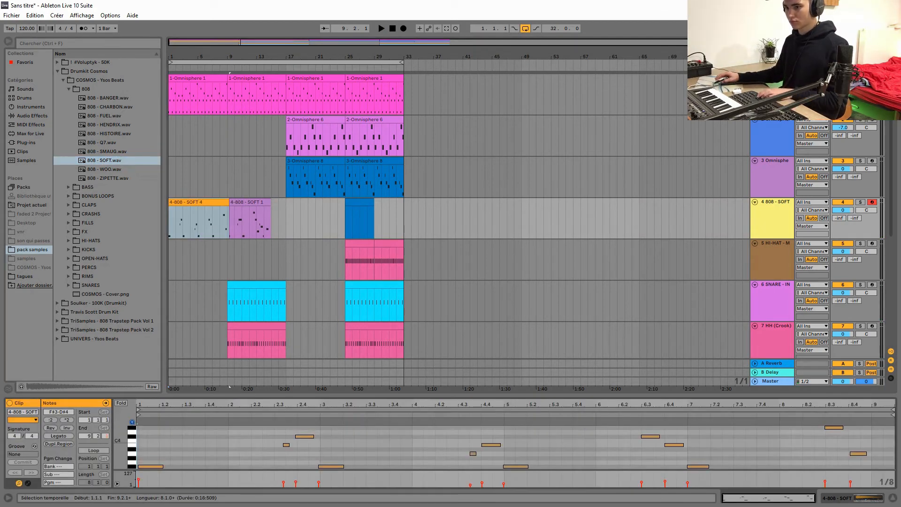
{"action": "left_click_drag", "start_coordinate": [451, 395], "coordinate": [451, 331]}
{"action": "left_click_drag", "start_coordinate": [451, 331], "coordinate": [451, 314]}
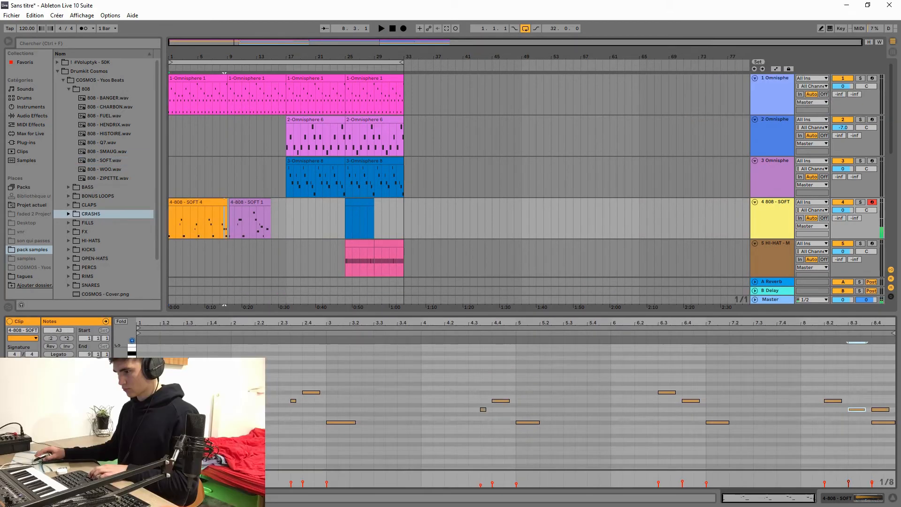
{"action": "left_click", "coordinate": [884, 422]}
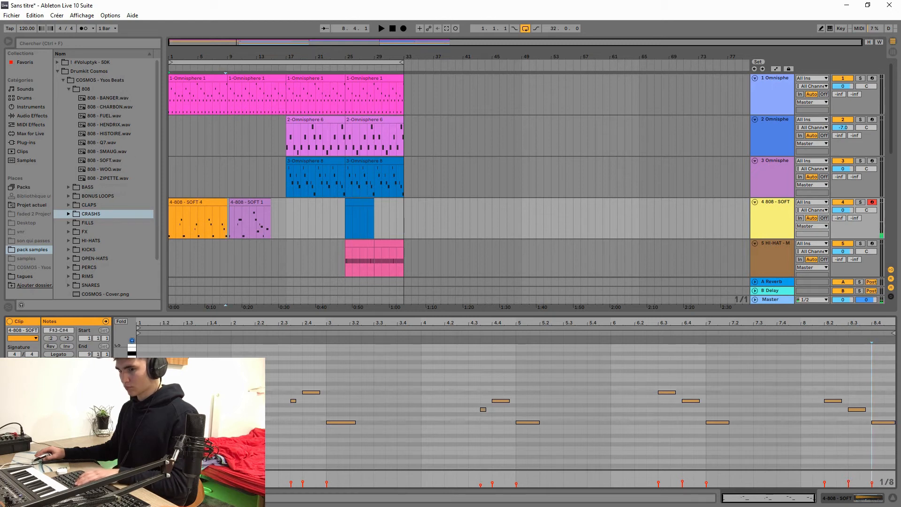
{"action": "left_click_drag", "start_coordinate": [873, 416], "coordinate": [815, 389]}
{"action": "key", "text": "Right"}
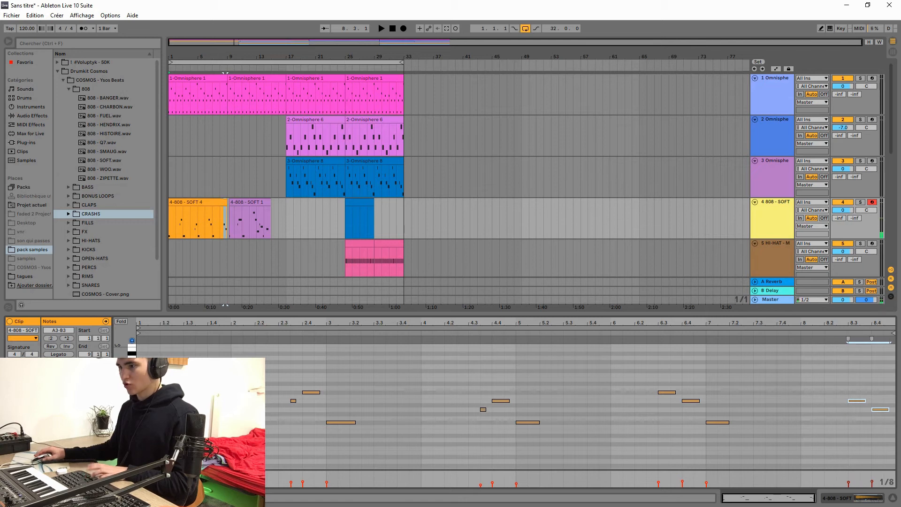
Duplicate the eight-bar 808 clip three times to fill the arrangement up to bar 33, and play it from the start.
{"action": "left_click", "coordinate": [198, 202]}
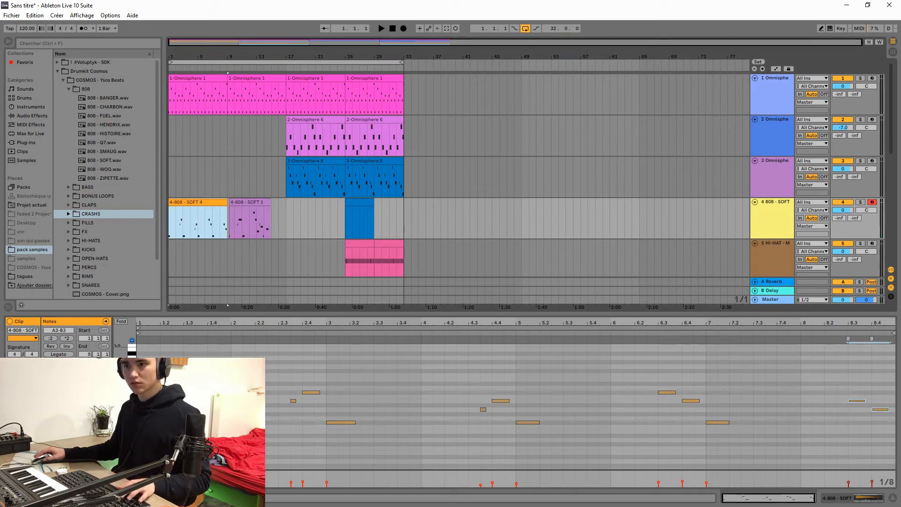
{"action": "key", "text": "ctrl+d"}
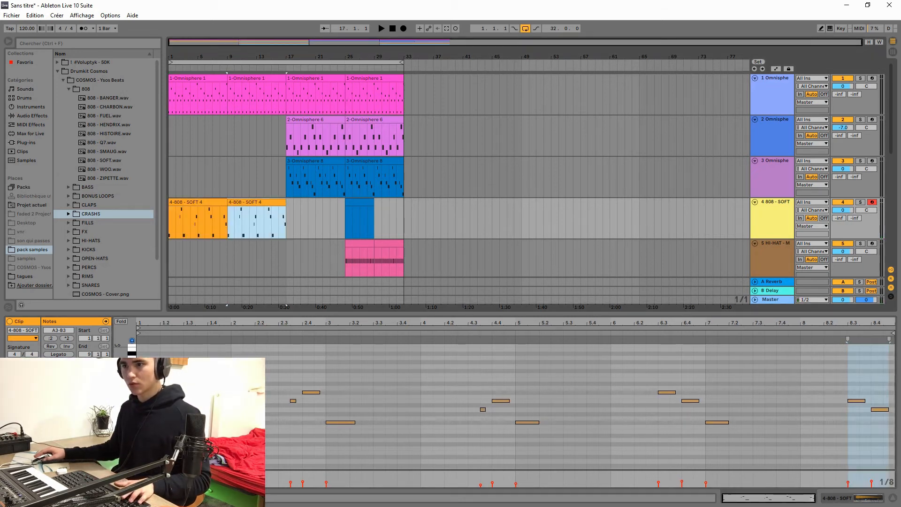
{"action": "key", "text": "ctrl+d"}
{"action": "key", "text": "ctrl+d"}
{"action": "key", "text": "Home"}
{"action": "key", "text": "space"}
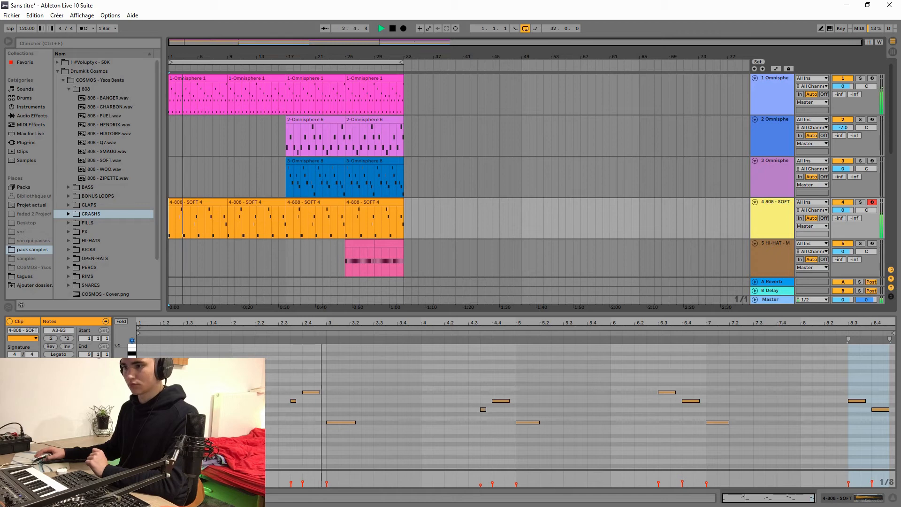
Add a Compressor audio effect to the 808 - SOFT track while the beat plays.
{"action": "key", "text": "ctrl+alt+l"}
{"action": "scroll", "coordinate": [516, 263], "scroll_direction": "down", "scroll_amount": 3}
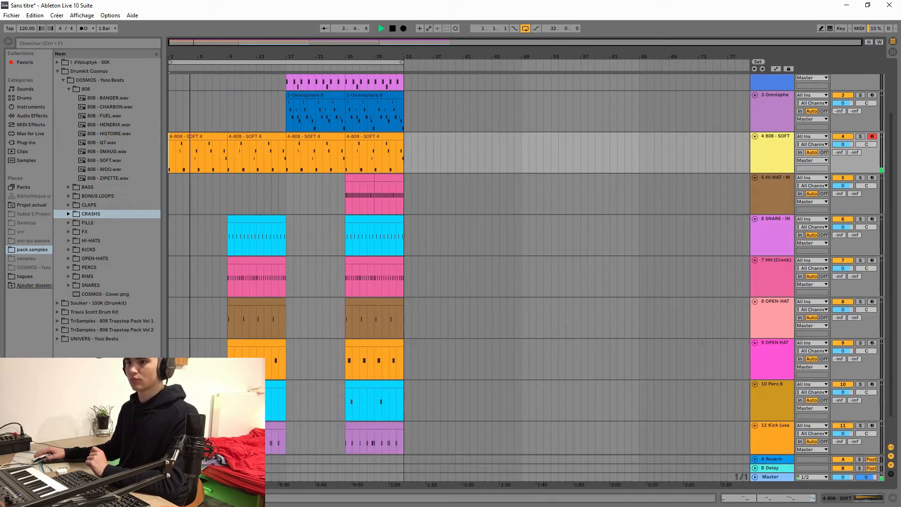
{"action": "key", "text": "ctrl+alt+l"}
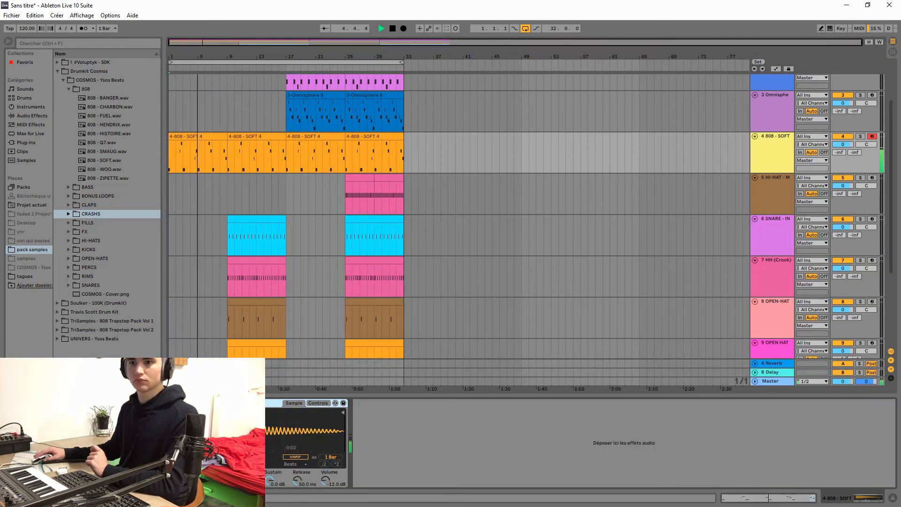
{"action": "left_click", "coordinate": [32, 115]}
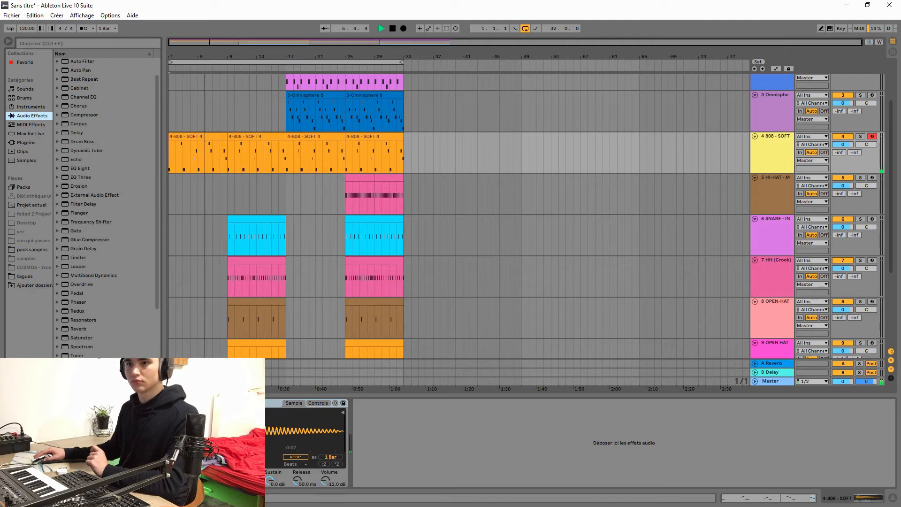
{"action": "left_click", "coordinate": [84, 115]}
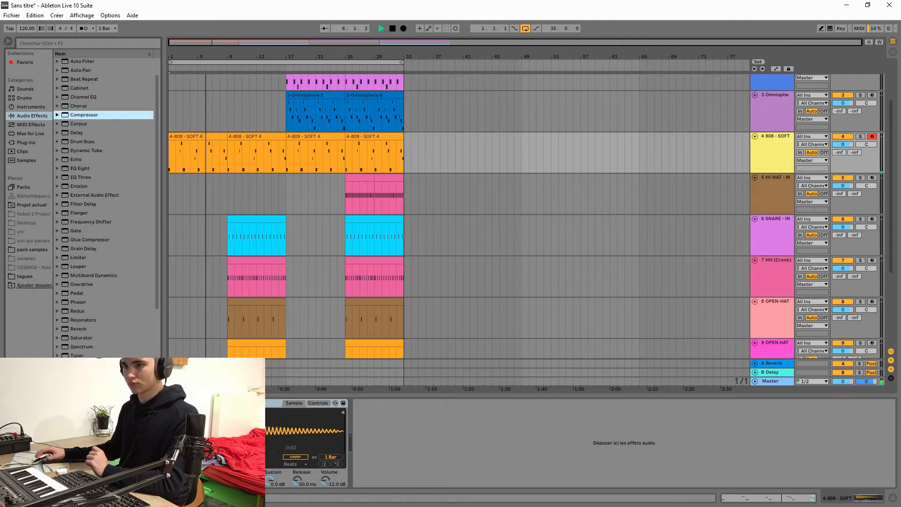
{"action": "key", "text": "Return"}
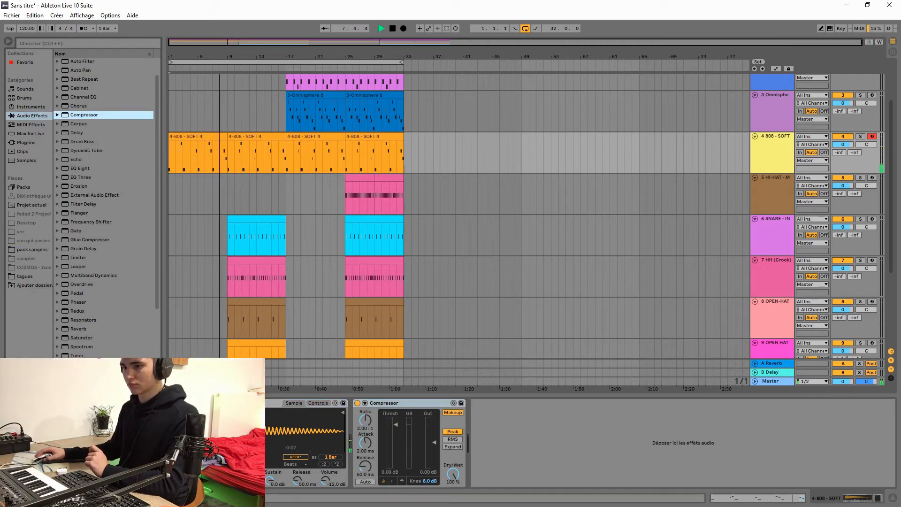
Sidechain the 808's Compressor to 11-Kick (use this a lot), with threshold -20.7 dB, ratio 2.42:1 and attack 1.16 ms.
{"action": "left_click", "coordinate": [365, 403]}
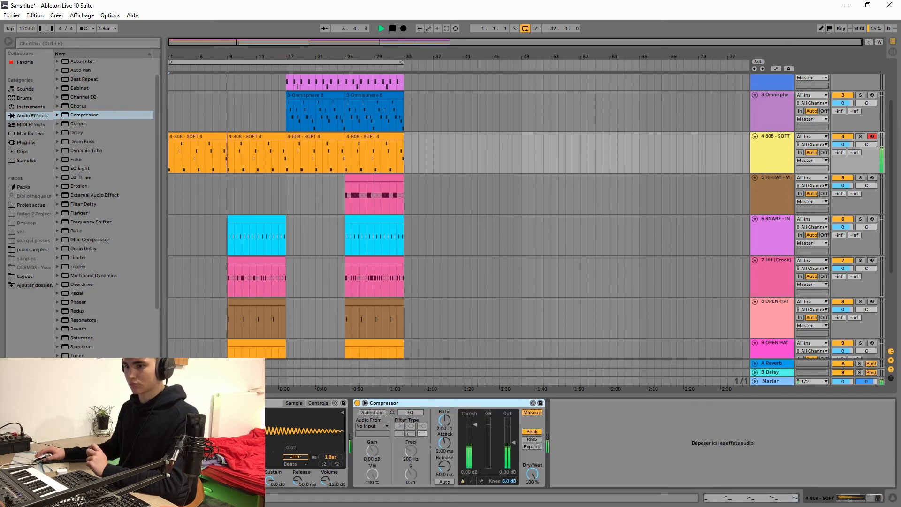
{"action": "left_click", "coordinate": [372, 426]}
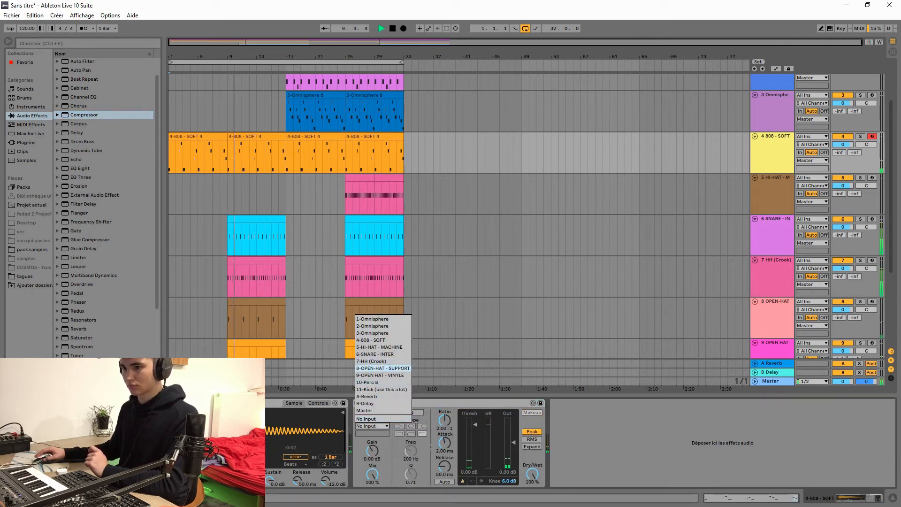
{"action": "left_click", "coordinate": [381, 389]}
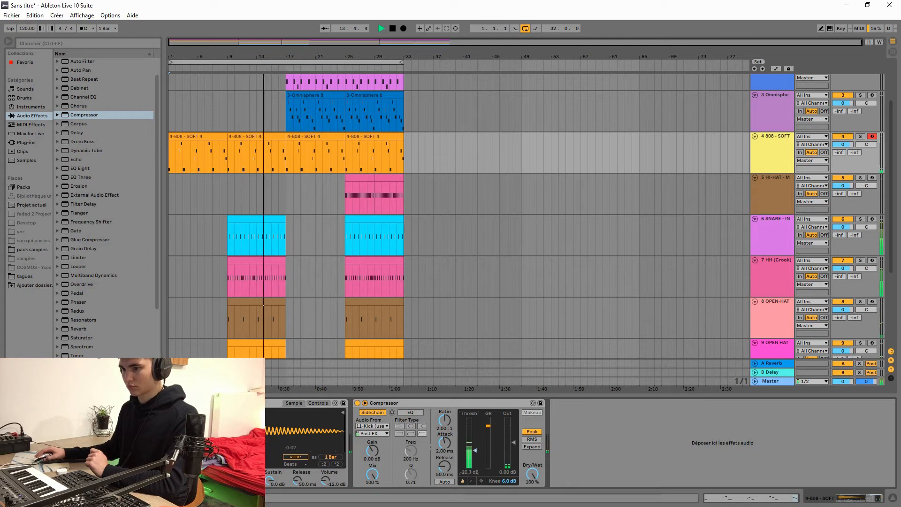
{"action": "left_click_drag", "start_coordinate": [445, 443], "coordinate": [444, 415]}
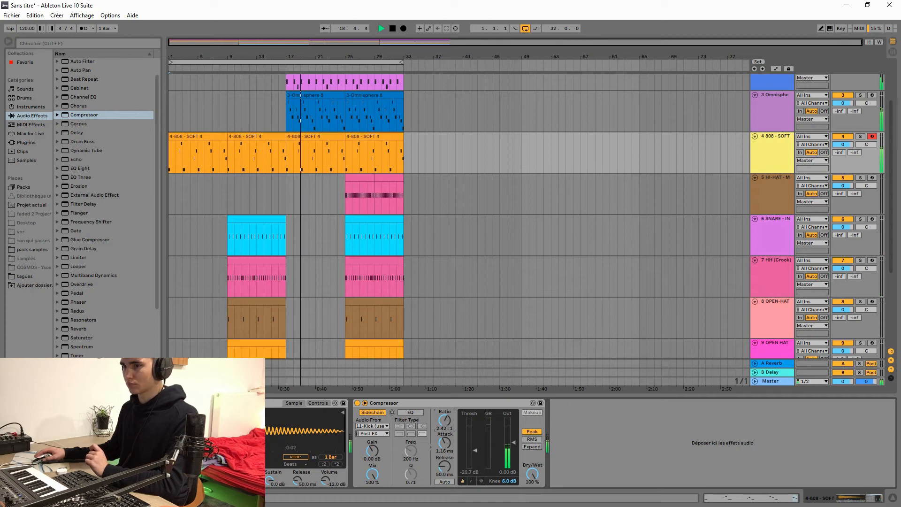
In the third 808 clip, lengthen the C#4 at 6.3 and the B3 at 8.3, shortening the note that follows each.
{"action": "scroll", "coordinate": [517, 211], "scroll_direction": "up", "scroll_amount": 3}
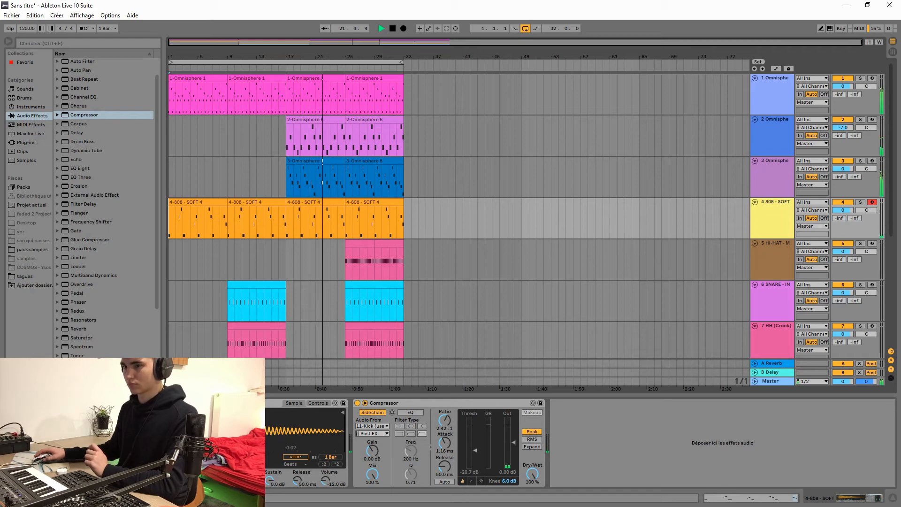
{"action": "double_click", "coordinate": [316, 202]}
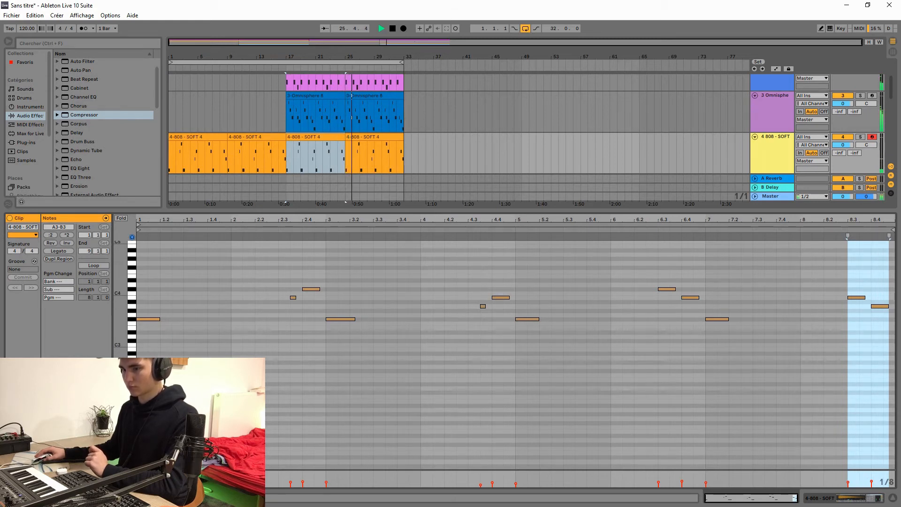
{"action": "left_click", "coordinate": [293, 297]}
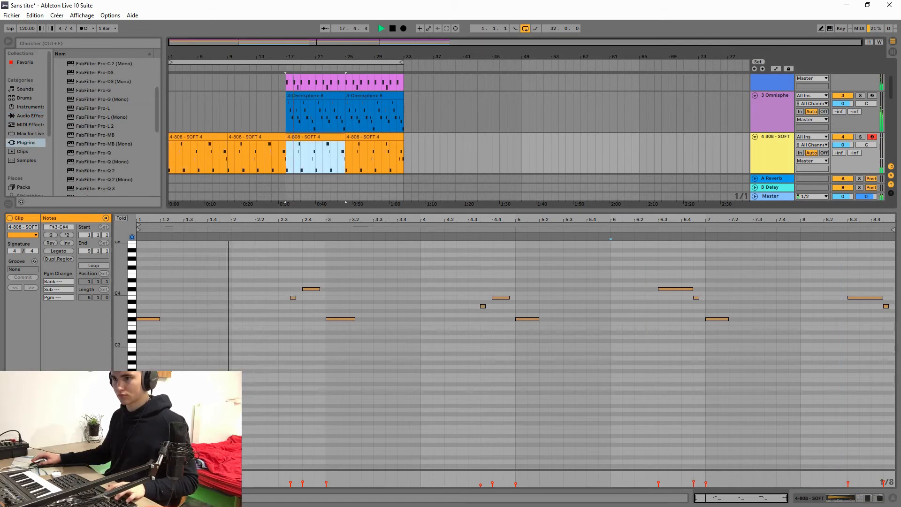
Hide the note editor, check all tracks of the last section during playback, and stop.
{"action": "left_click", "coordinate": [375, 155]}
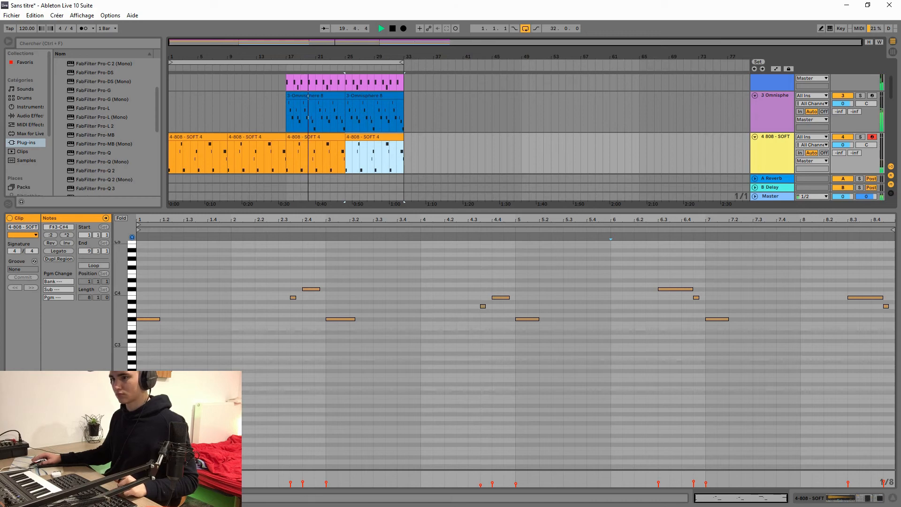
{"action": "left_click_drag", "start_coordinate": [436, 210], "coordinate": [436, 491]}
{"action": "scroll", "coordinate": [437, 282], "scroll_direction": "down", "scroll_amount": 2}
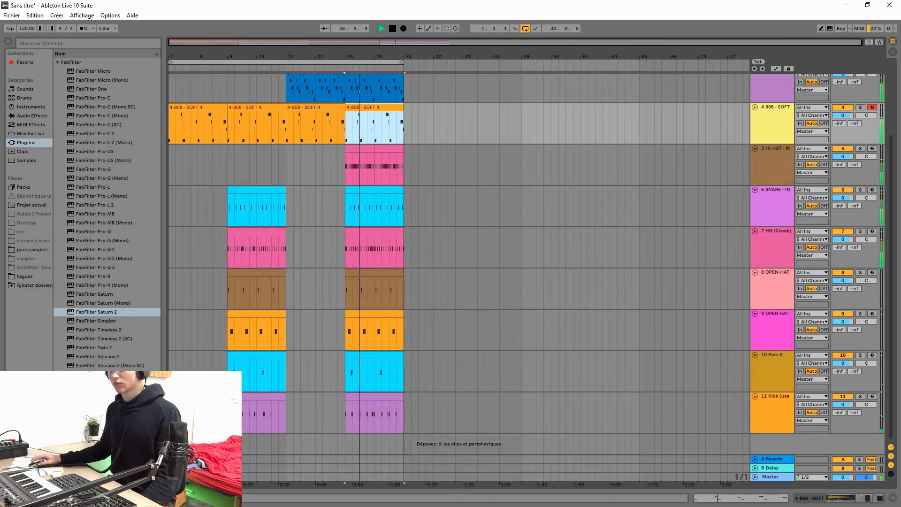
{"action": "key", "text": "space"}
{"action": "scroll", "coordinate": [459, 262], "scroll_direction": "up", "scroll_amount": 3}
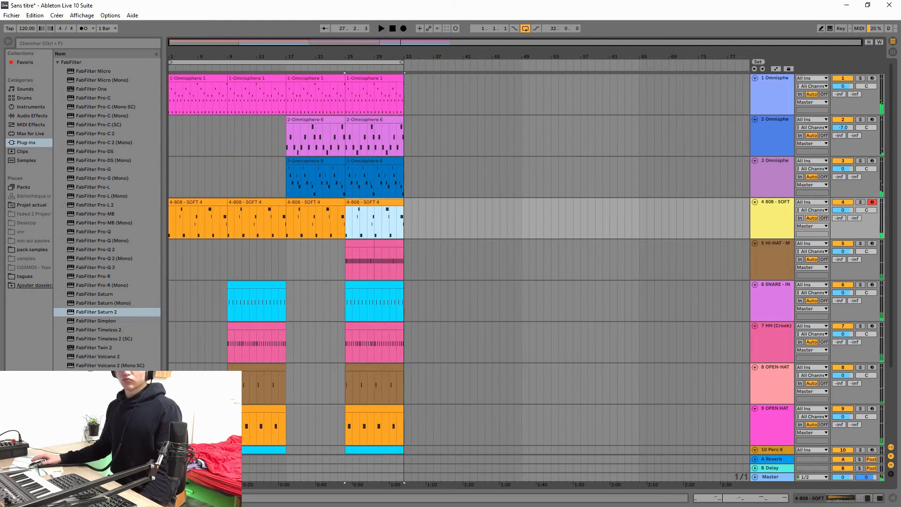